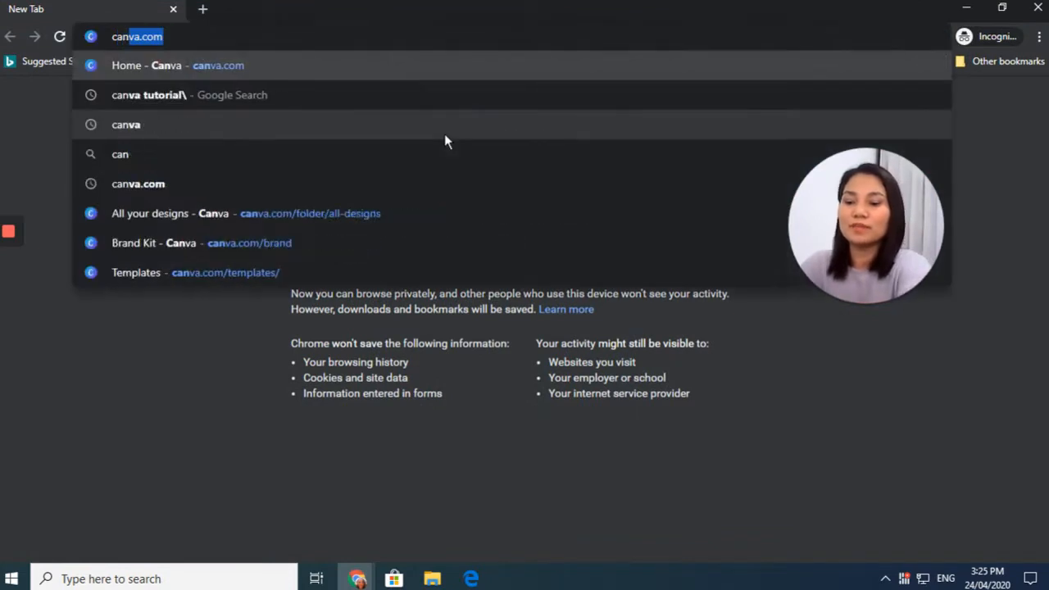
Step: Open canva.com and bring up the email sign-up form for creating an account
key(Return)
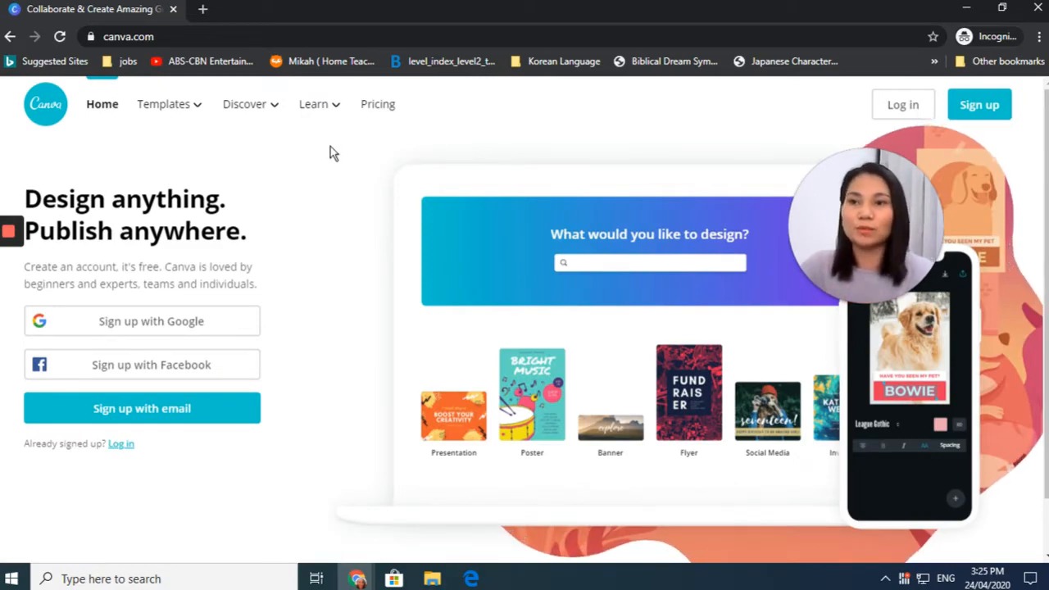
click(156, 417)
click(175, 269)
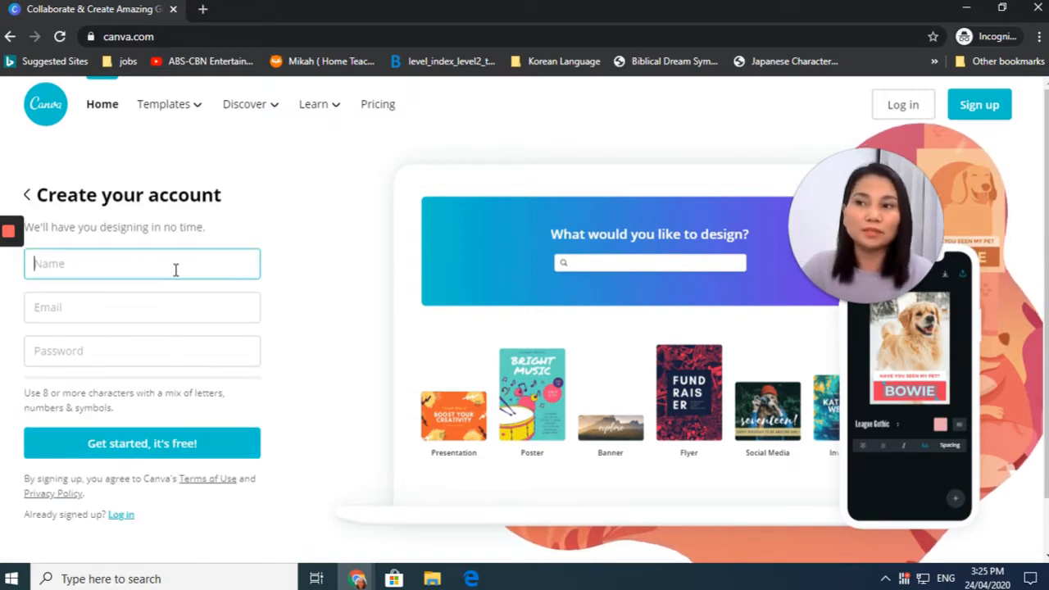
click(171, 289)
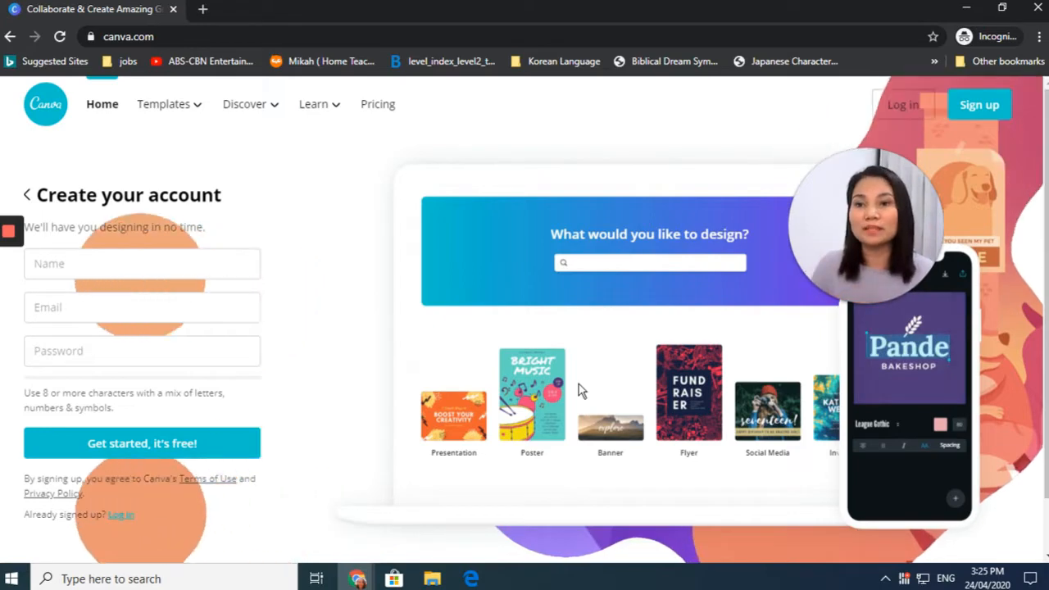
Step: Switch to the signed-in Canva browser window and look through all the account's existing designs
mouse_move(357, 579)
click(310, 541)
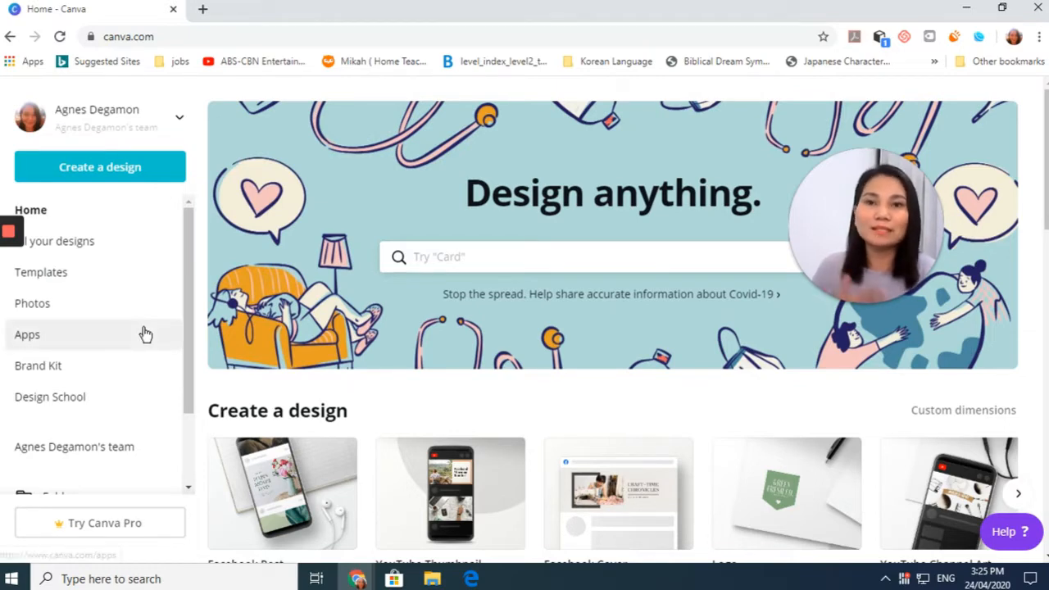
click(113, 250)
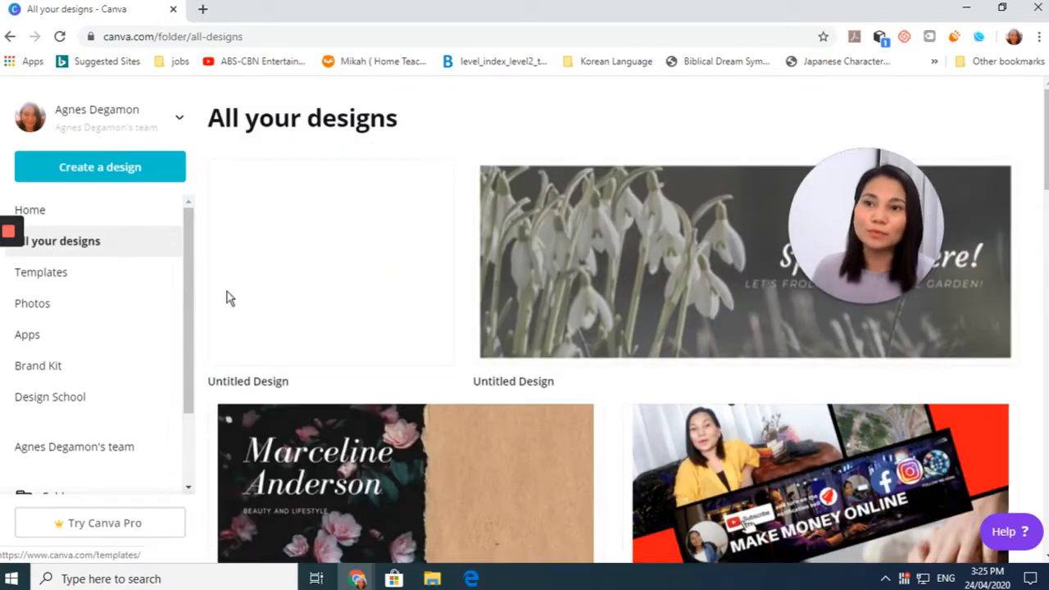
mouse_move(405, 171)
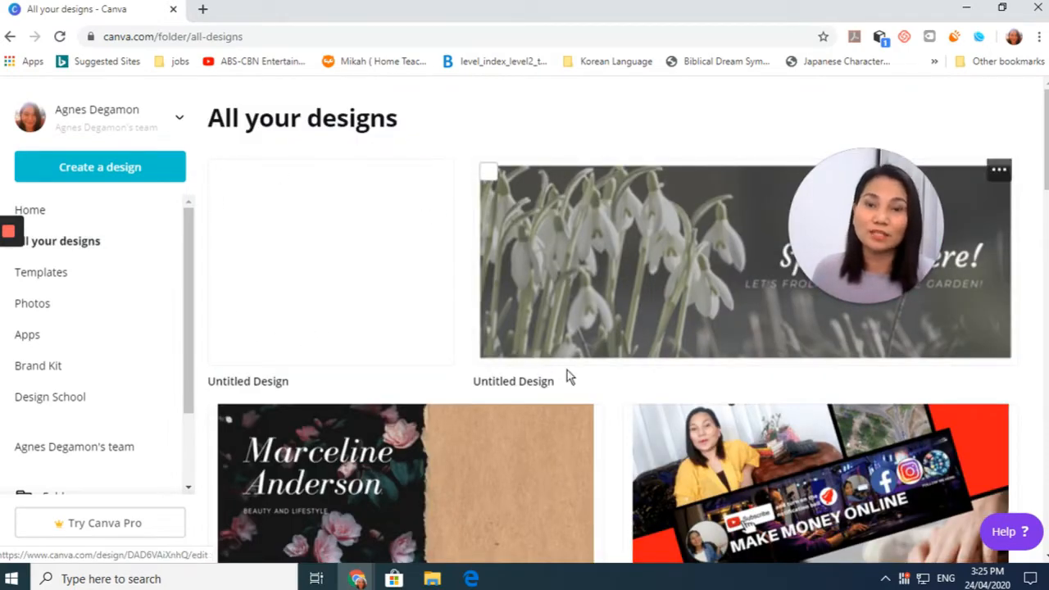
scroll(583, 373, down, 8)
scroll(585, 378, down, 7)
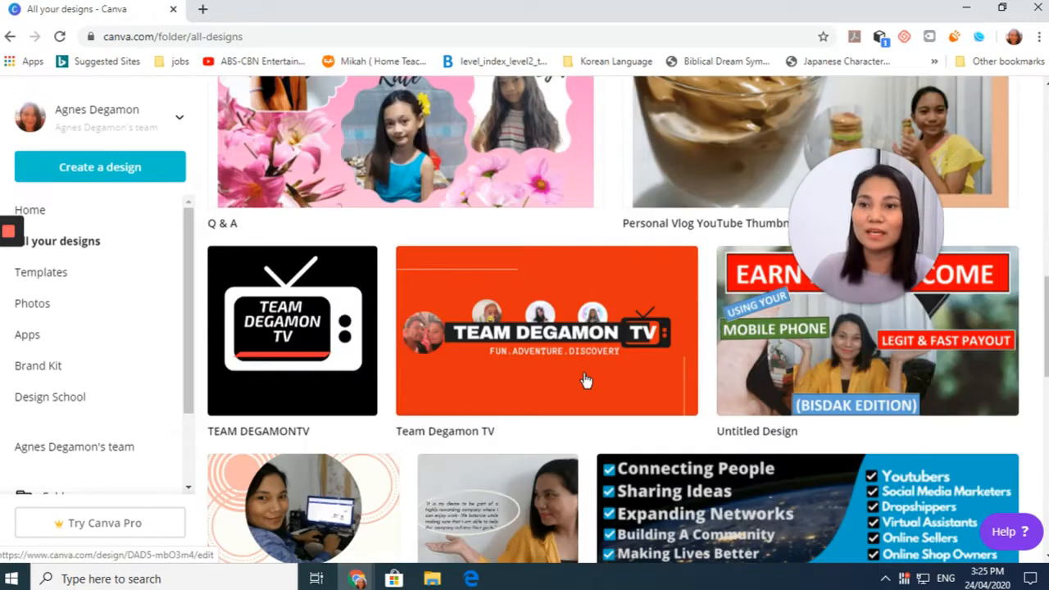
scroll(584, 377, down, 3)
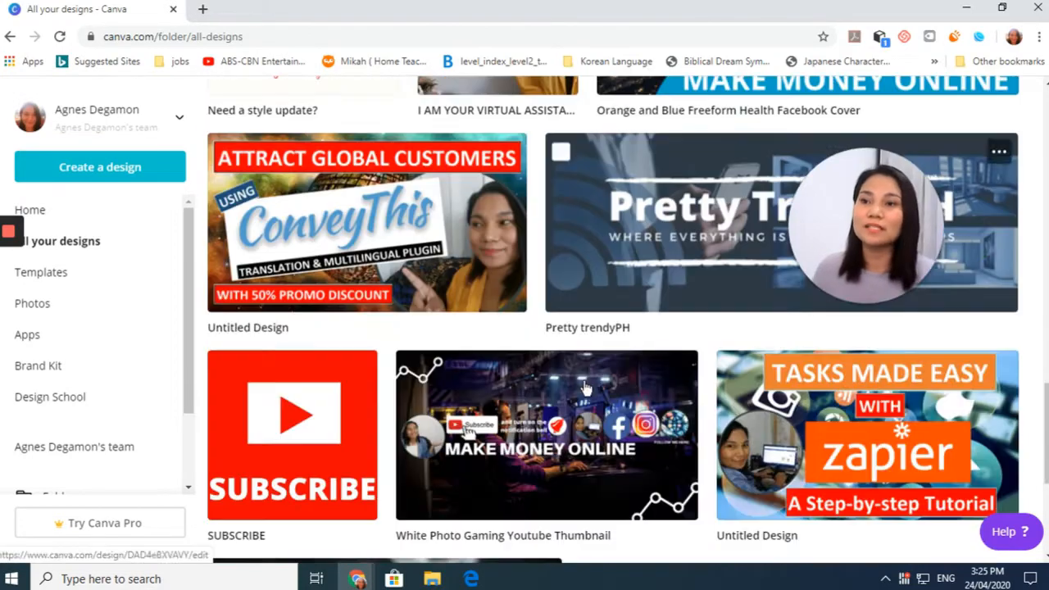
mouse_move(364, 246)
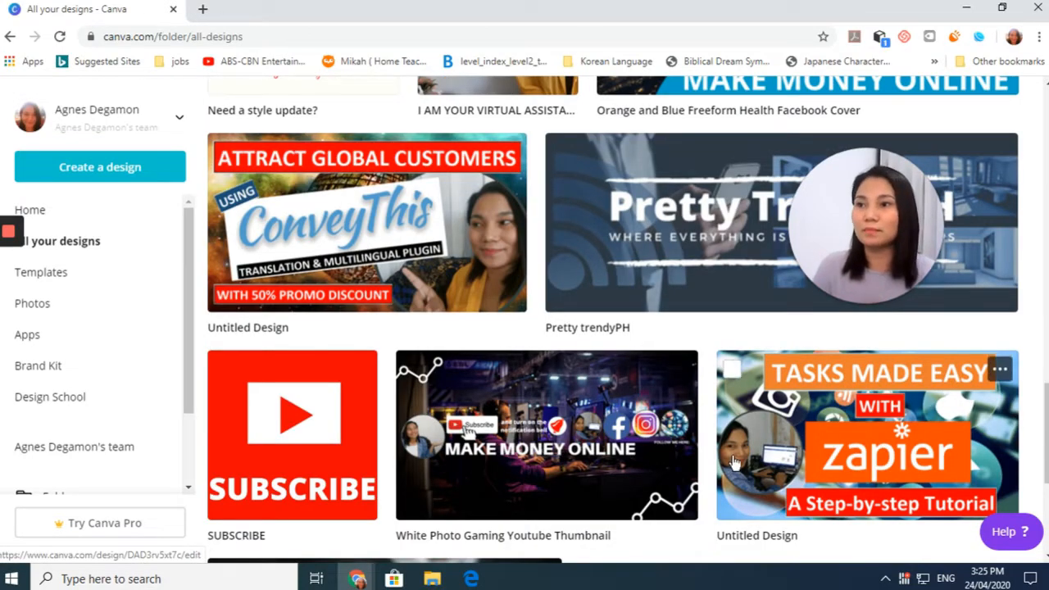
Step: Browse the template categories and the trending photos in the photo library
click(74, 283)
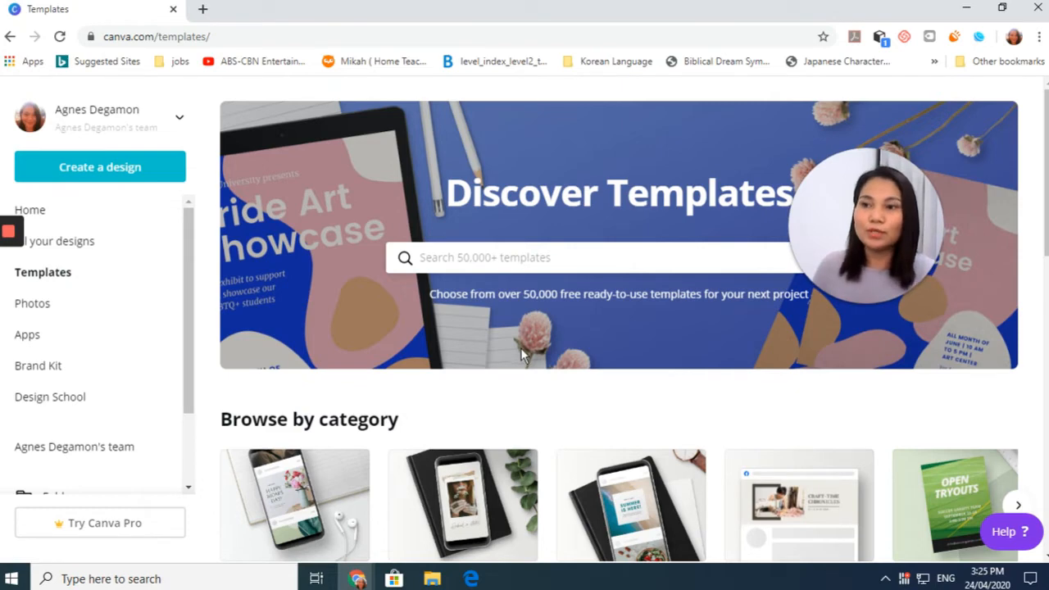
scroll(520, 347, down, 2)
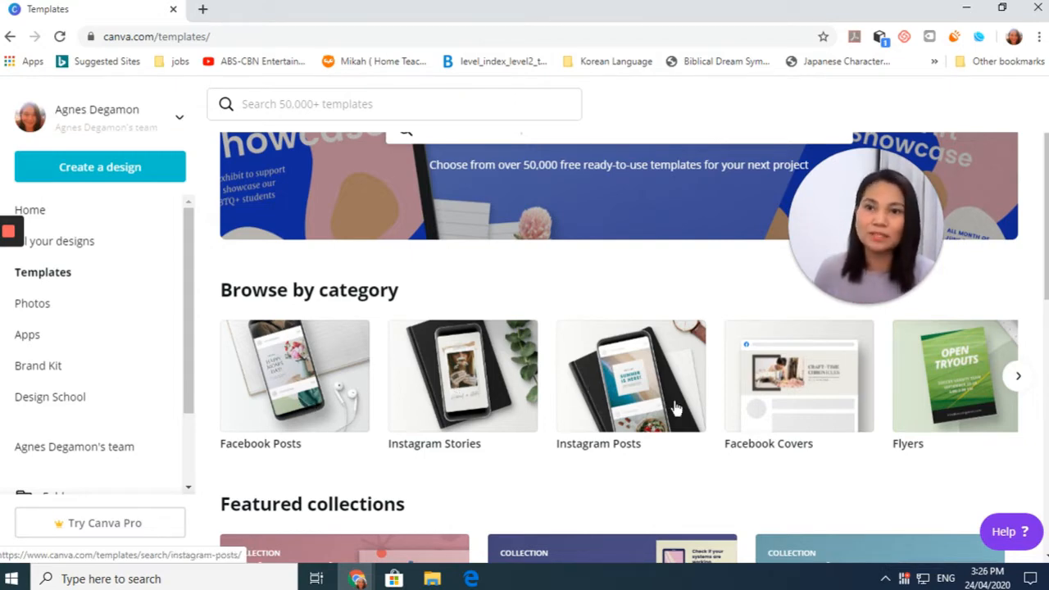
click(59, 305)
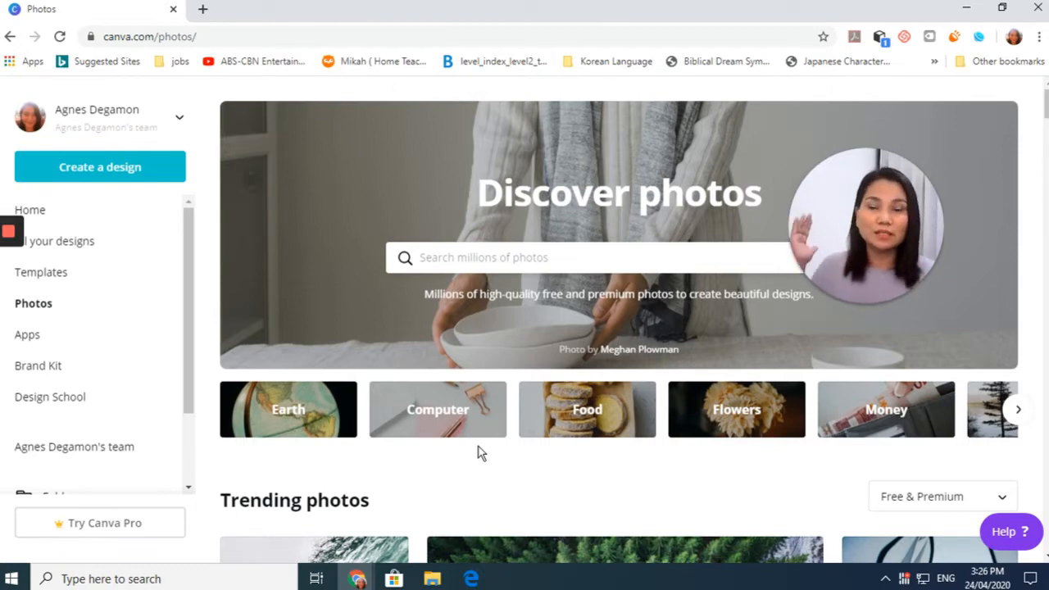
scroll(513, 475, down, 10)
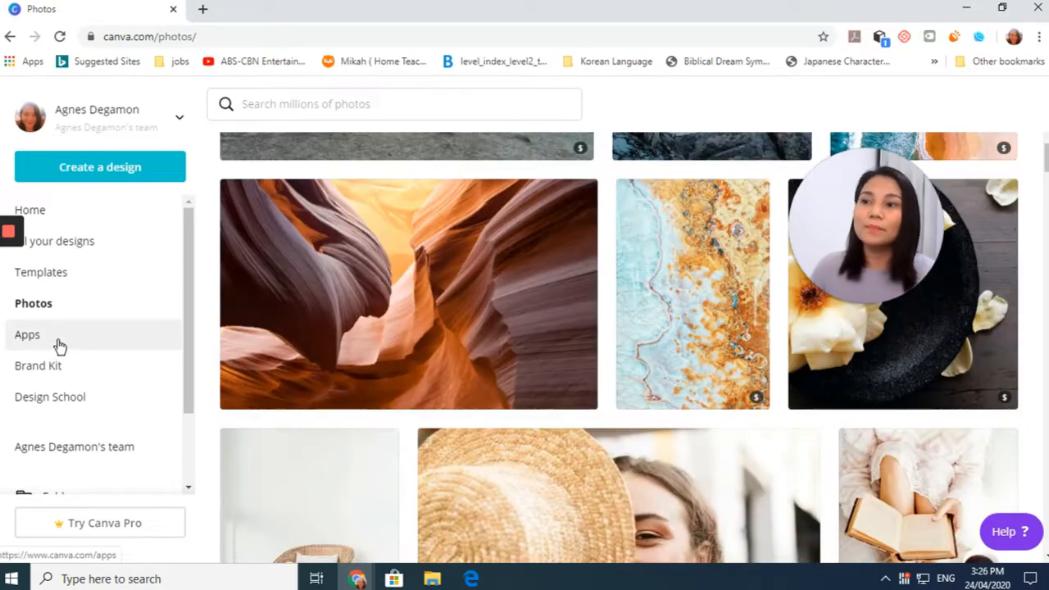
Step: Look over the Apps directory and the Brand Kit's logo, color and font sections
click(59, 345)
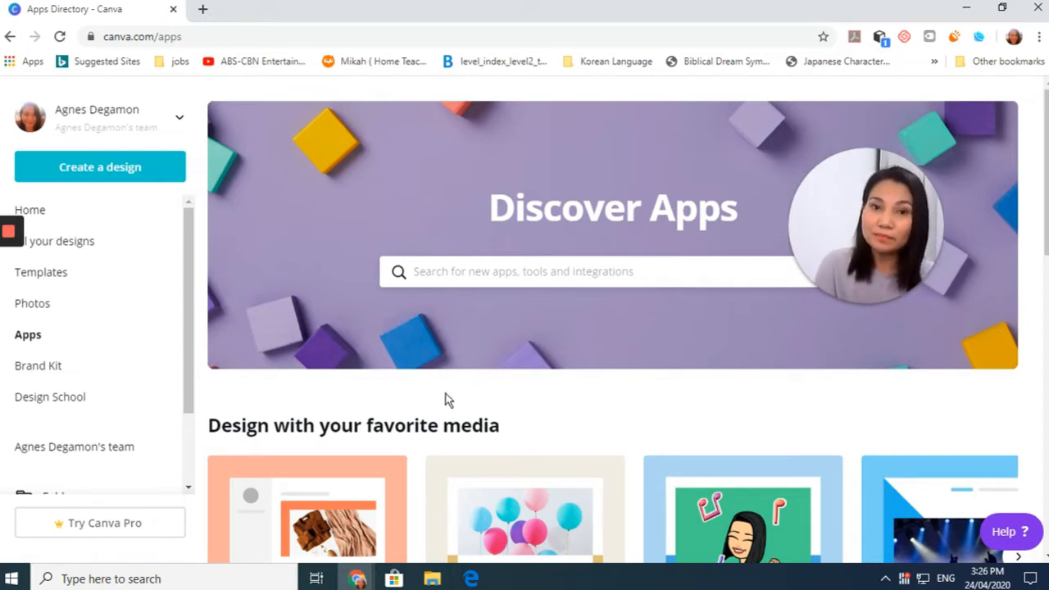
scroll(578, 391, down, 3)
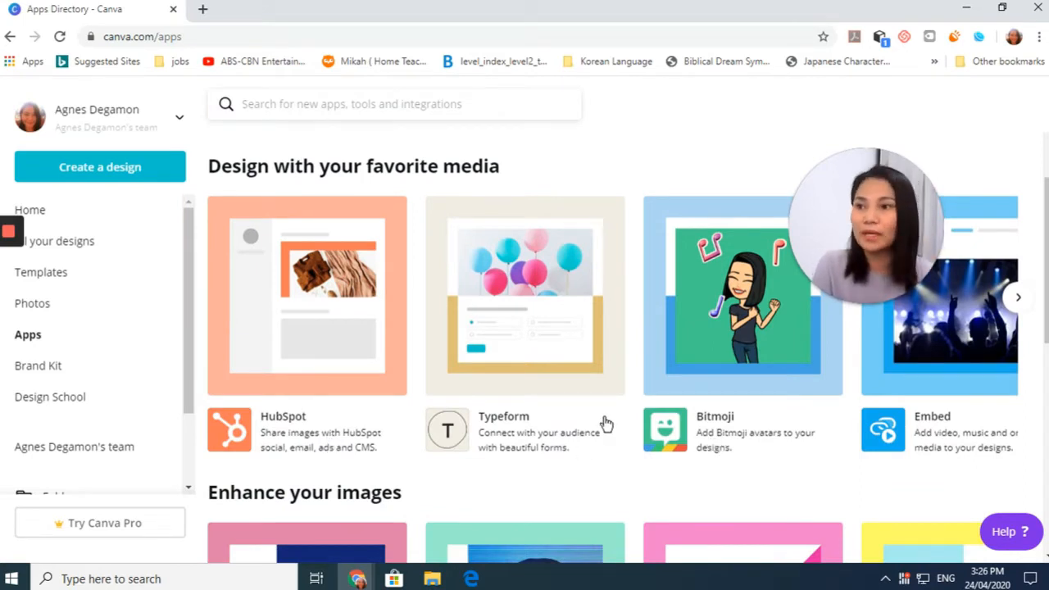
click(58, 369)
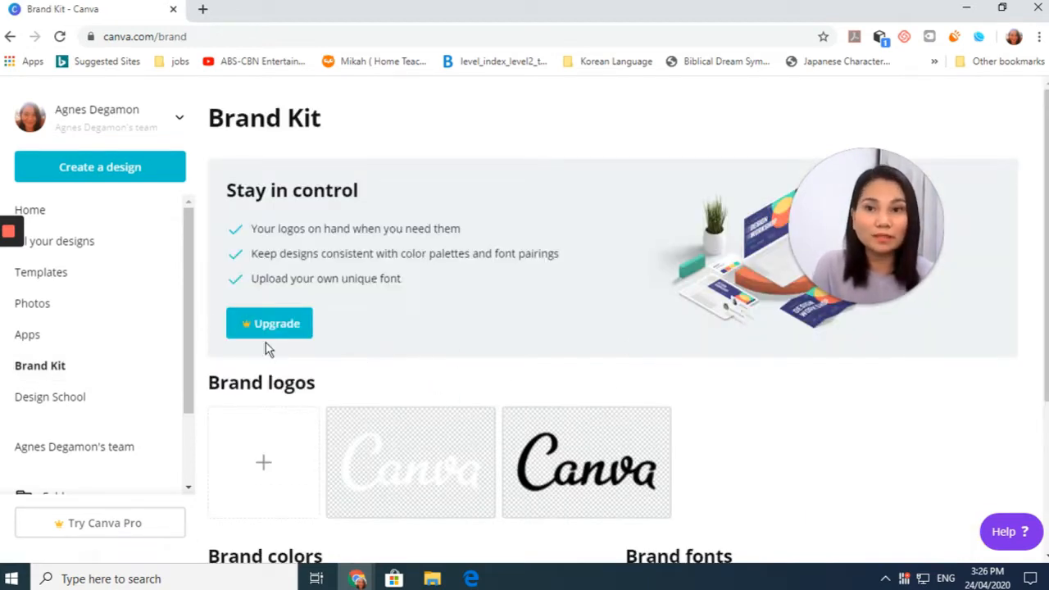
scroll(573, 422, down, 3)
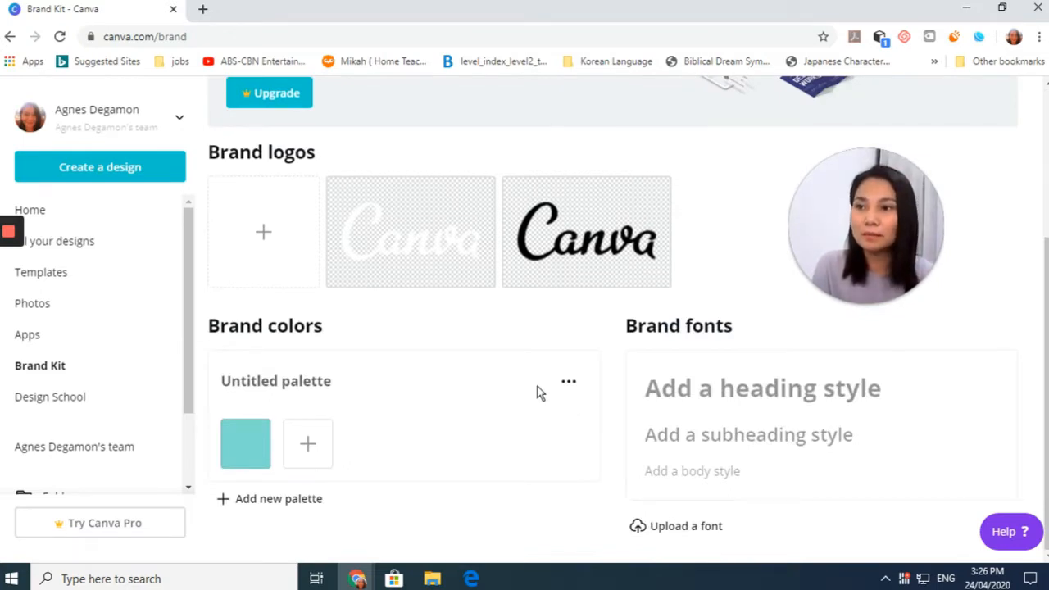
Step: Open Design School and look through its courses and tutorials
double_click(51, 406)
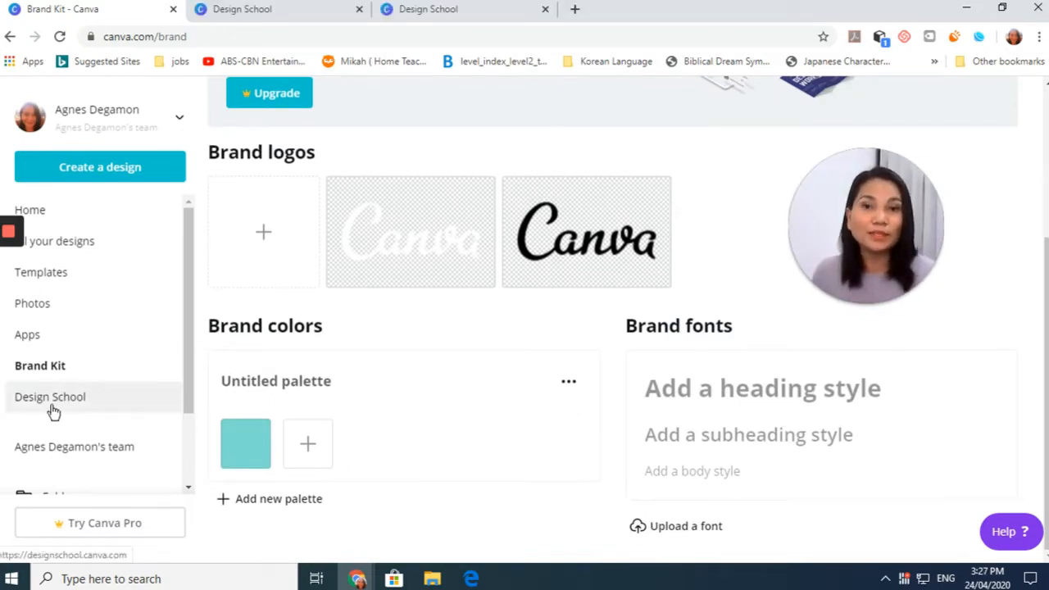
click(52, 406)
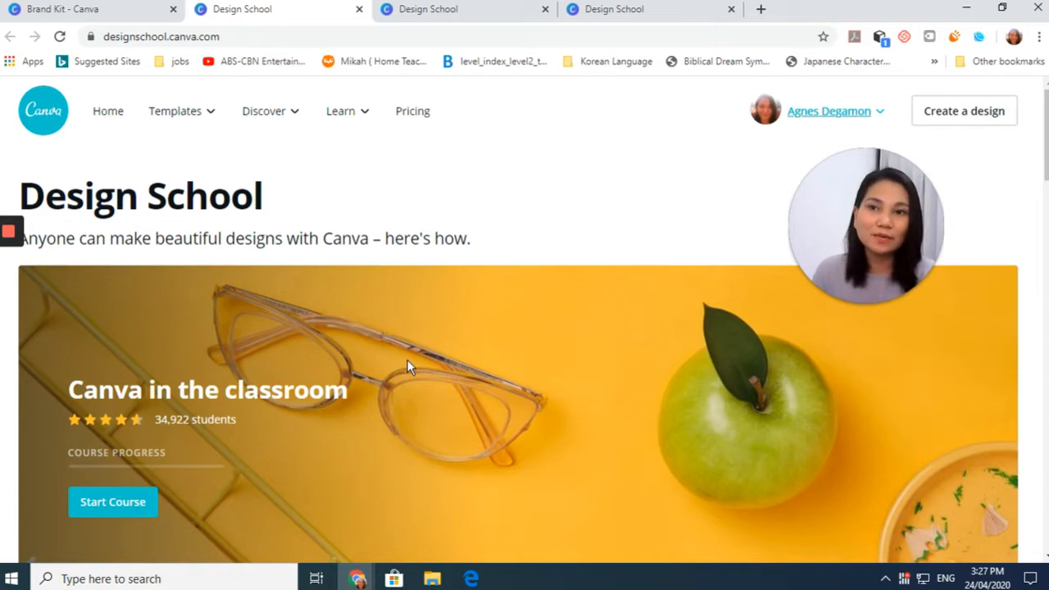
scroll(407, 365, down, 5)
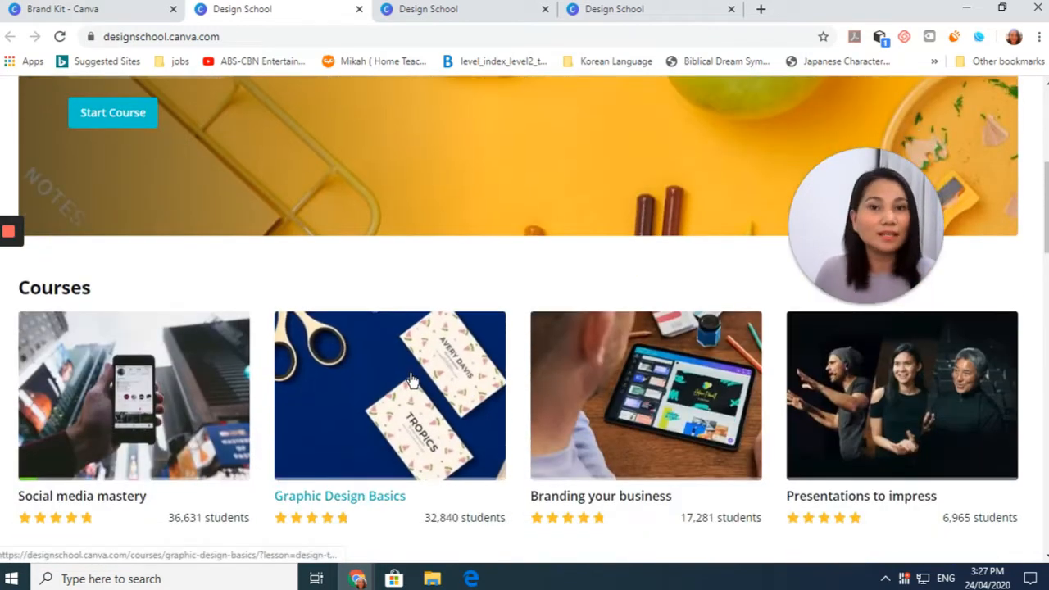
scroll(411, 381, down, 3)
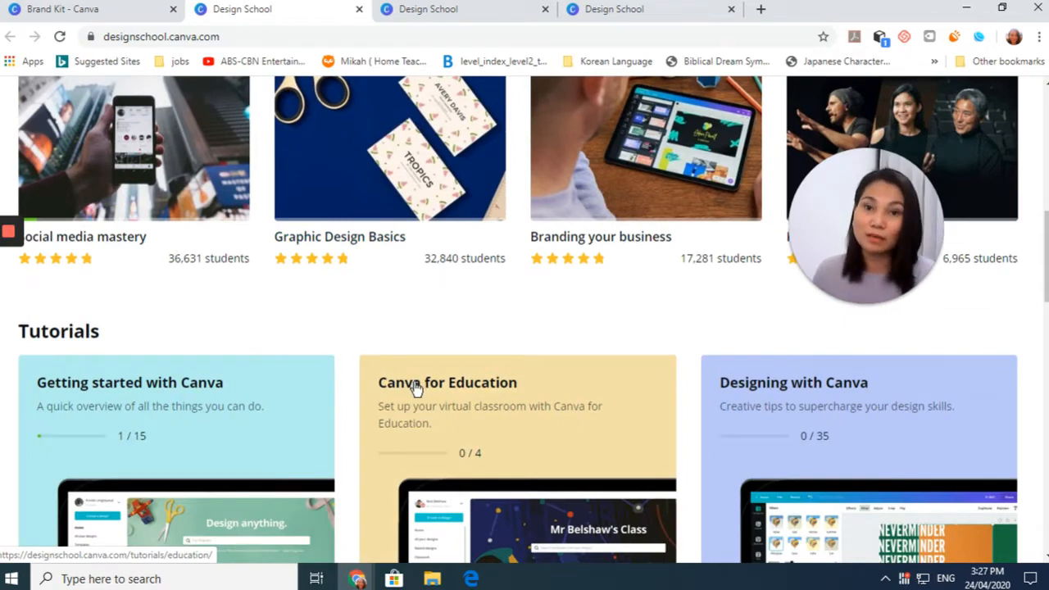
scroll(431, 382, up, 1)
Step: Return to the Canva home page and open the YouTube Thumbnail template collection
click(141, 13)
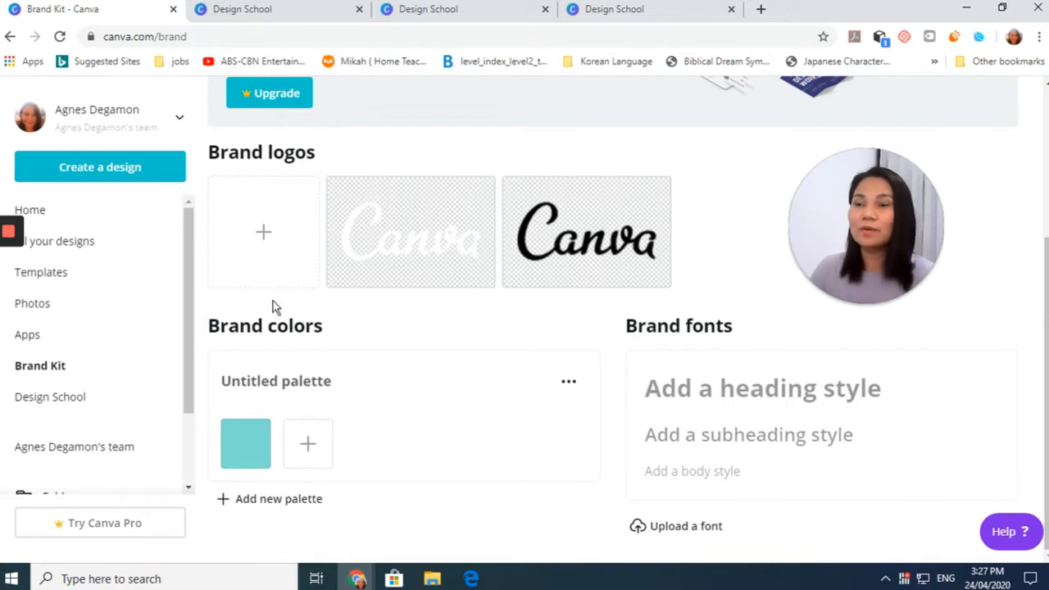
scroll(273, 301, up, 3)
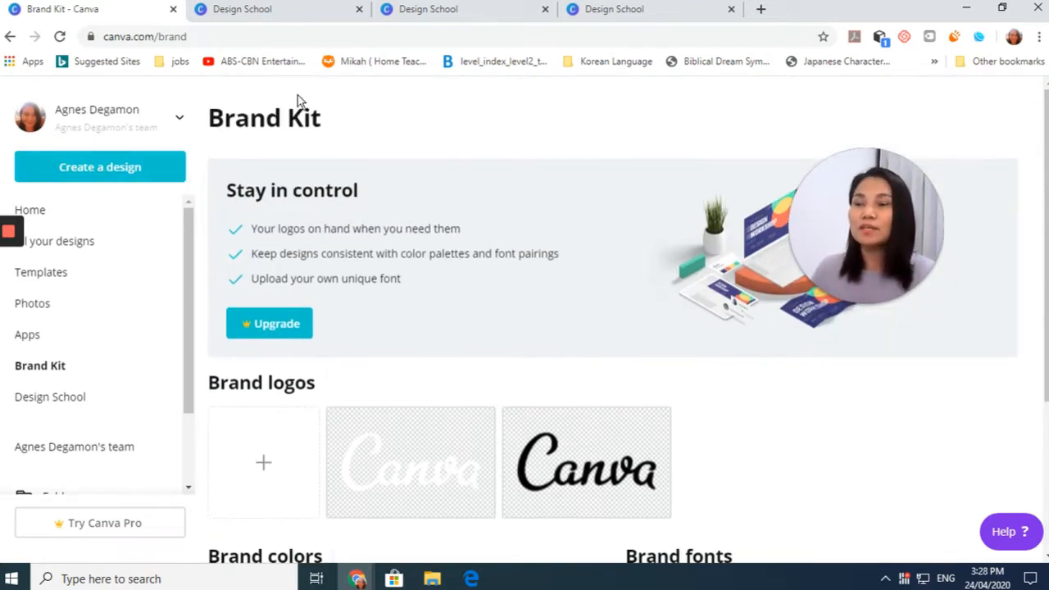
click(80, 214)
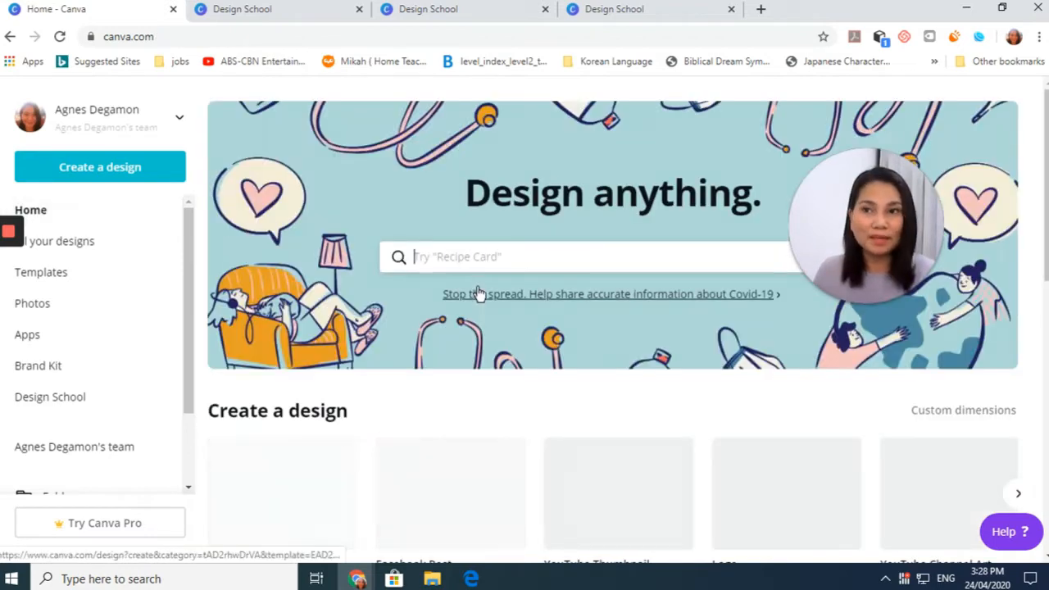
scroll(537, 351, down, 3)
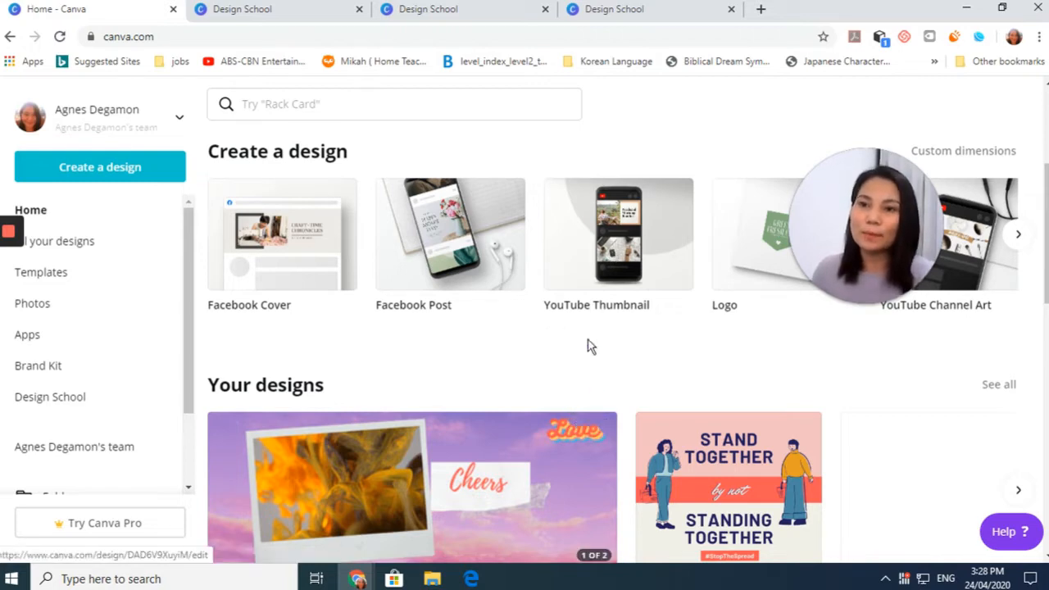
click(592, 241)
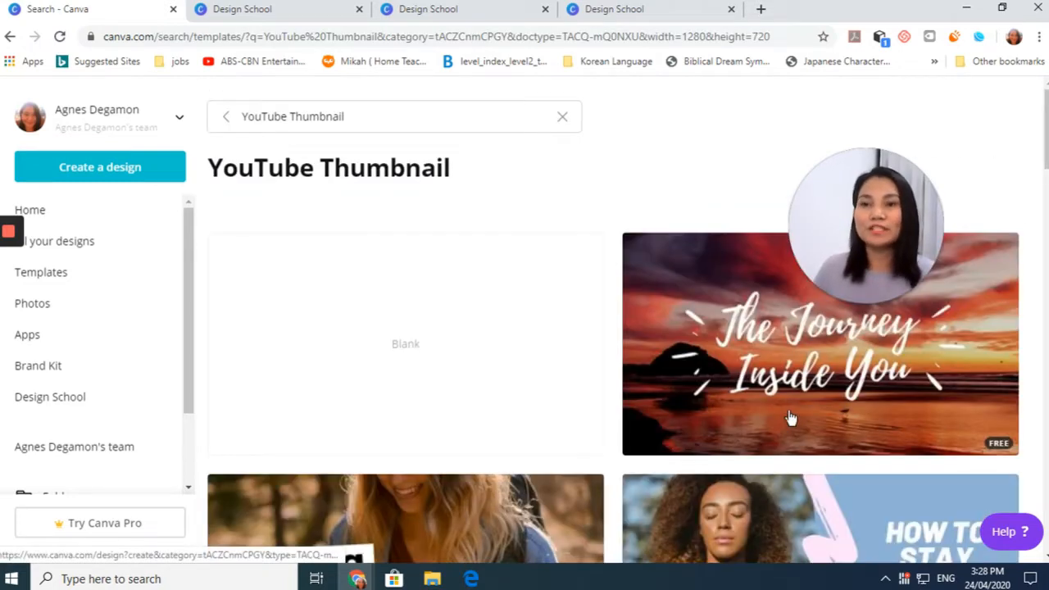
Step: Browse the YouTube Thumbnail templates and start a design from the pink "5-Minute Skin Care" template
scroll(668, 399, down, 3)
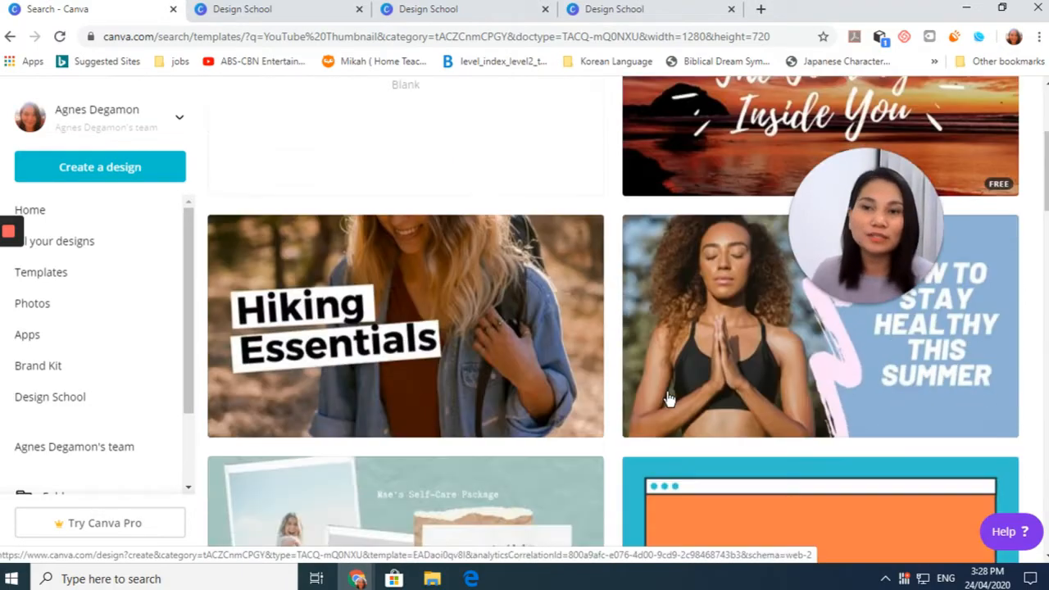
scroll(668, 405, down, 3)
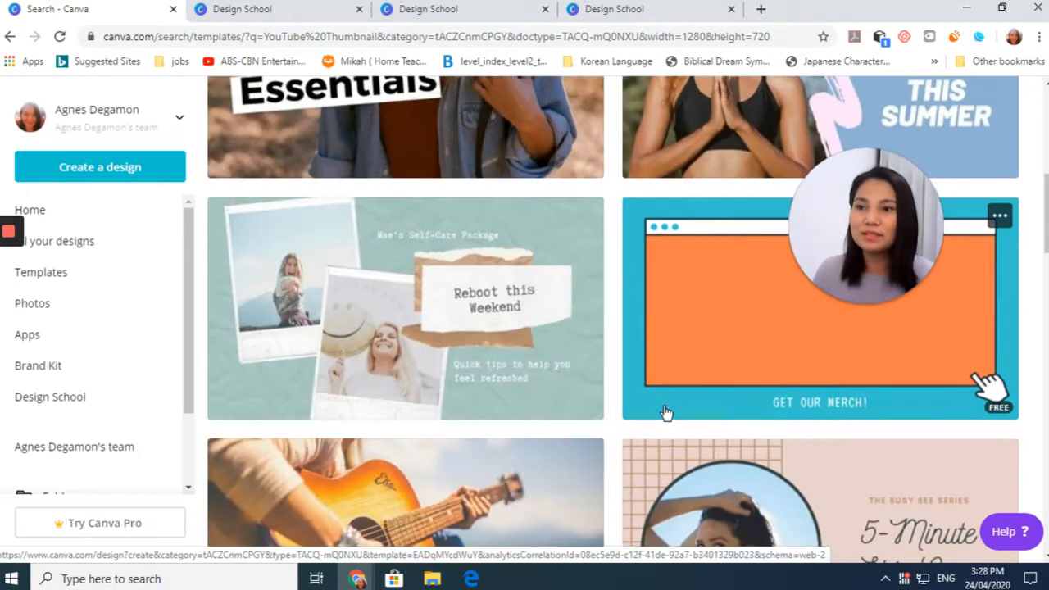
scroll(665, 414, down, 3)
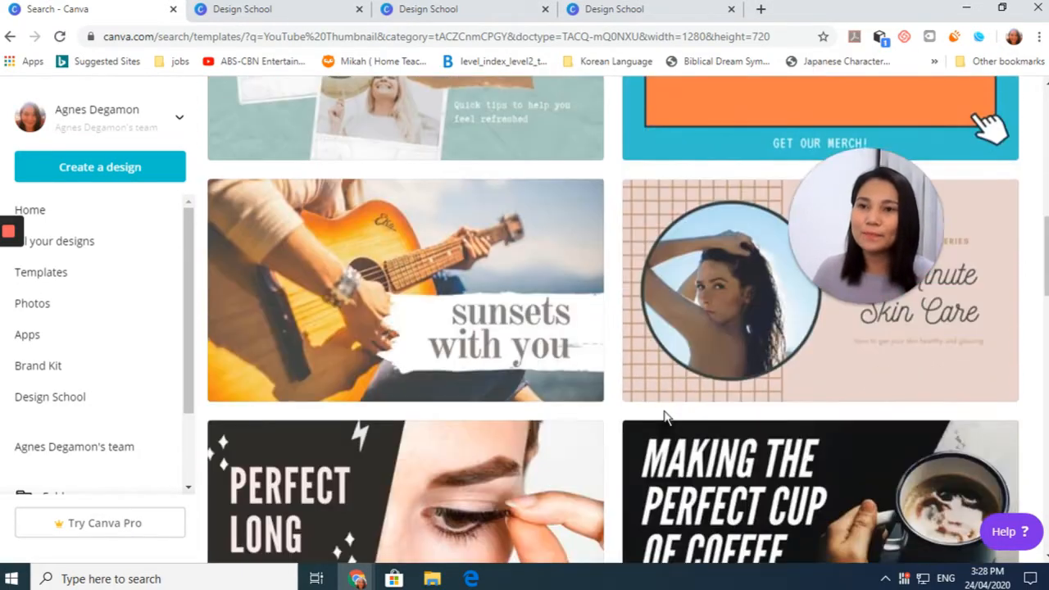
scroll(663, 410, up, 2)
click(755, 419)
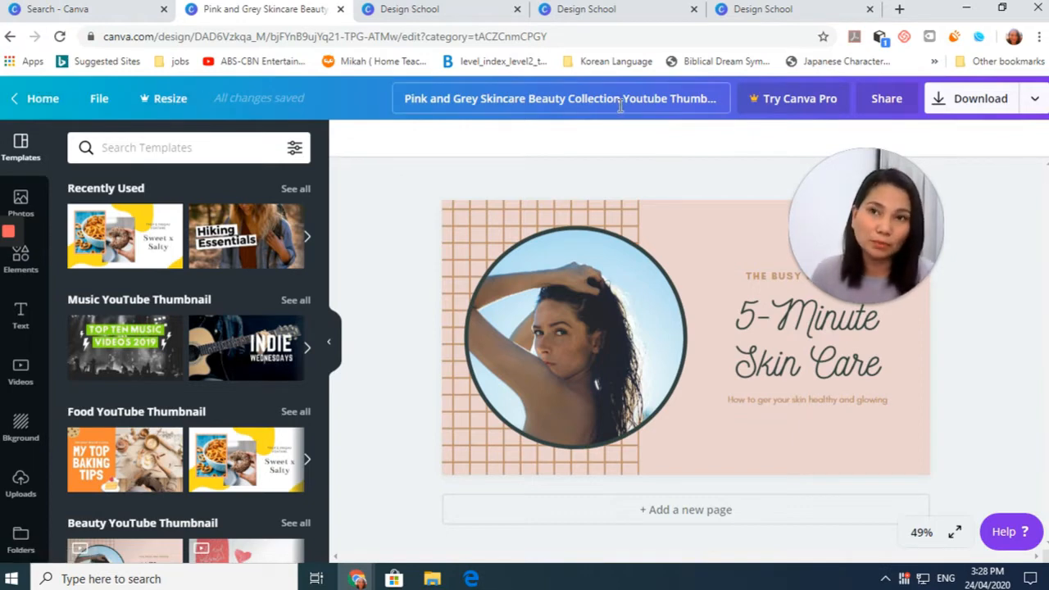
Step: Rename the design as "My First Design"
drag(399, 97, 728, 105)
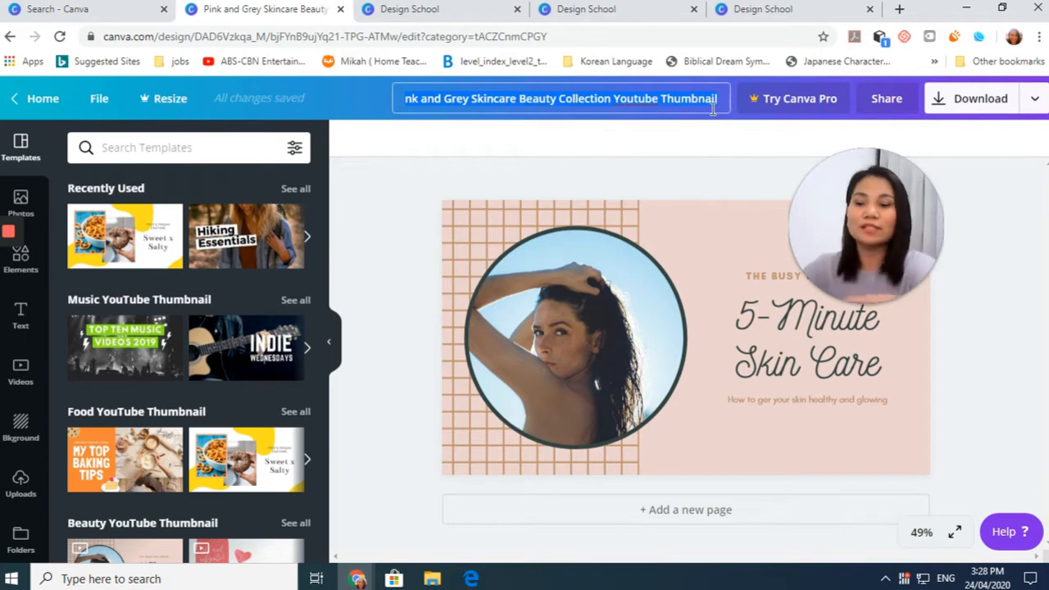
text(My Firest)
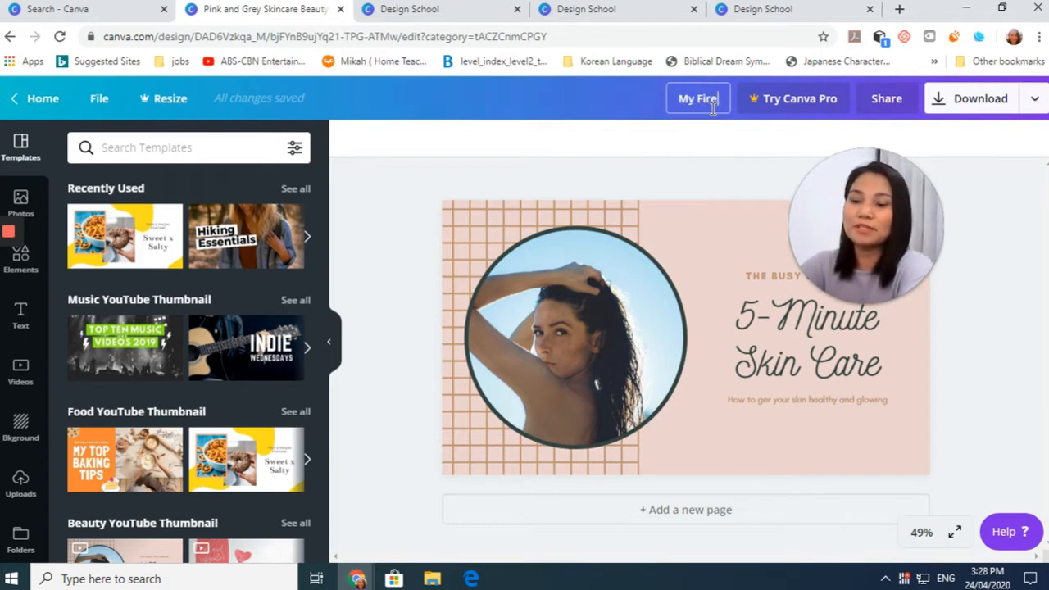
key(BackSpace)
key(BackSpace)
key(BackSpace)
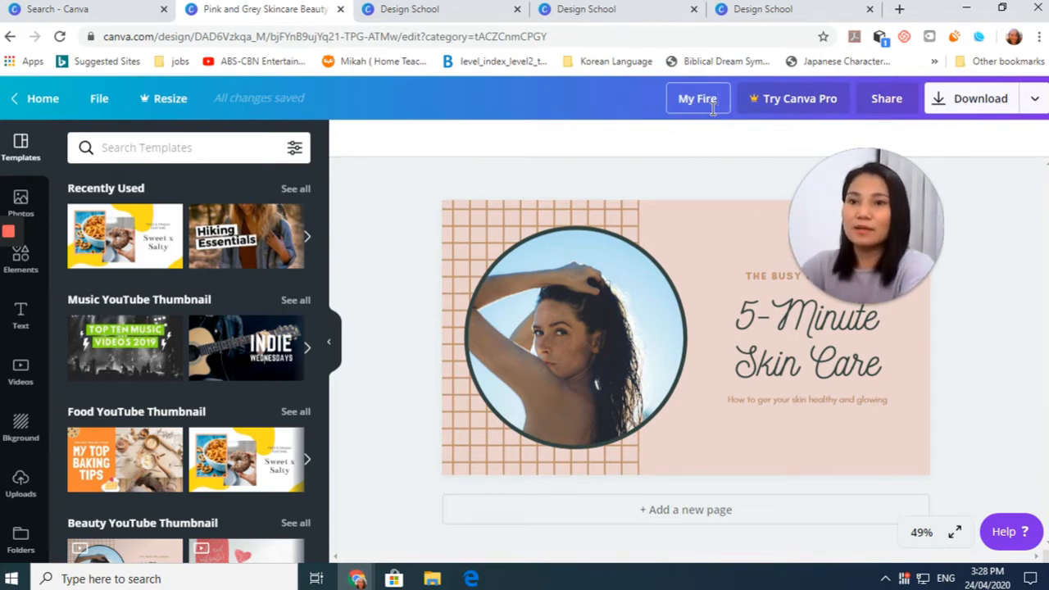
text(st Design)
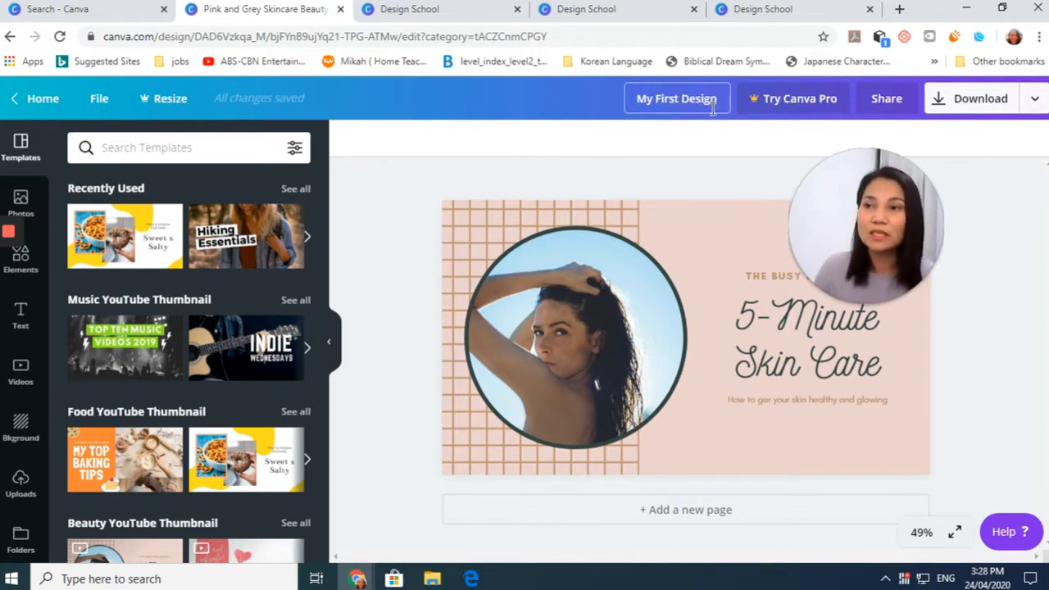
Step: Look over the file options available for the design, such as margins, print bleed, saving and copying
click(98, 102)
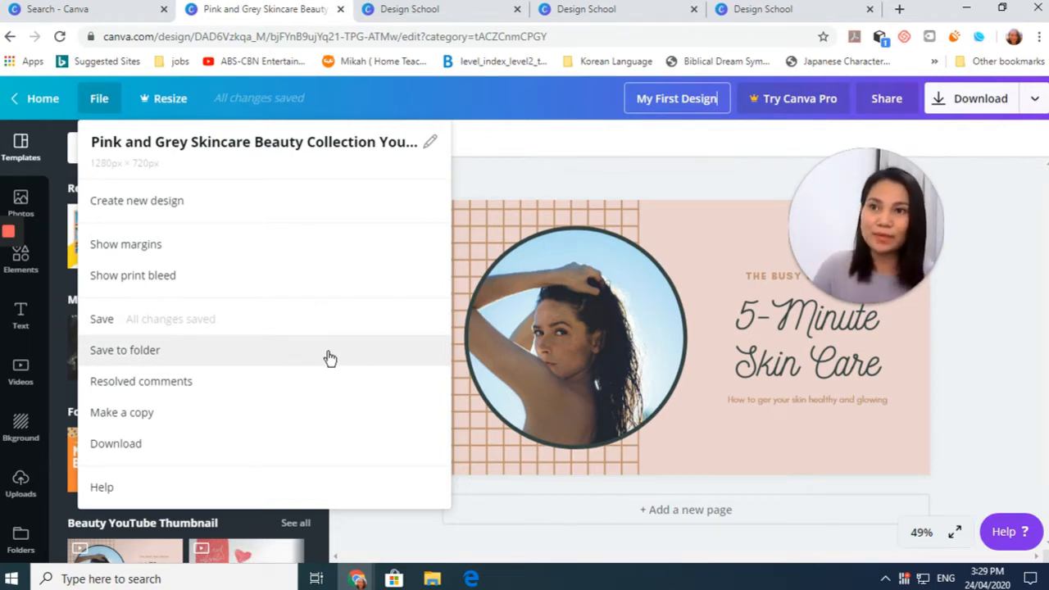
click(679, 177)
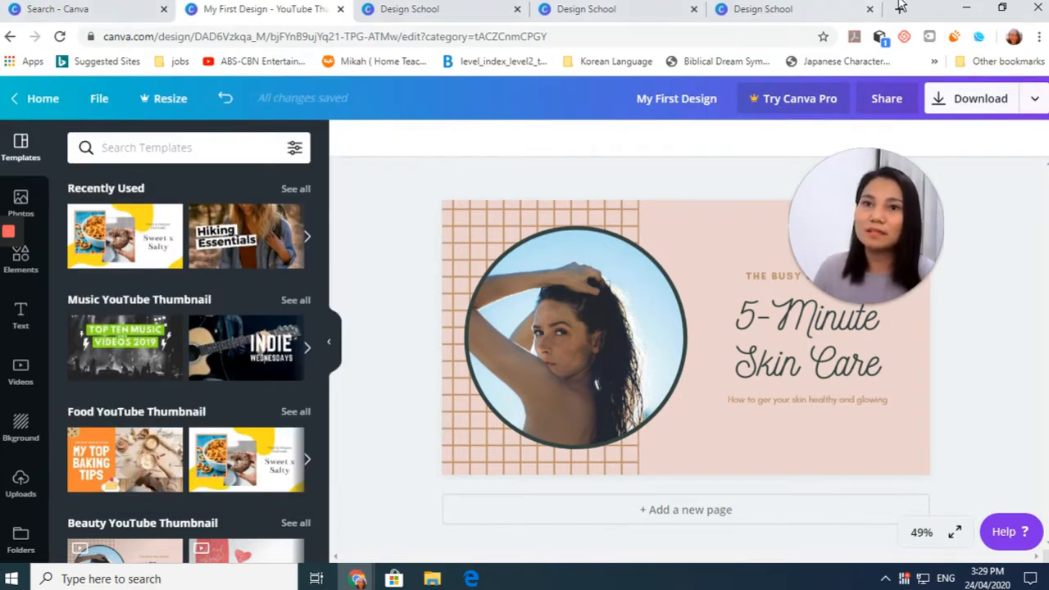
Step: Reduce the browser window from full screen and move it so the editor's complete side menu is visible
click(1004, 8)
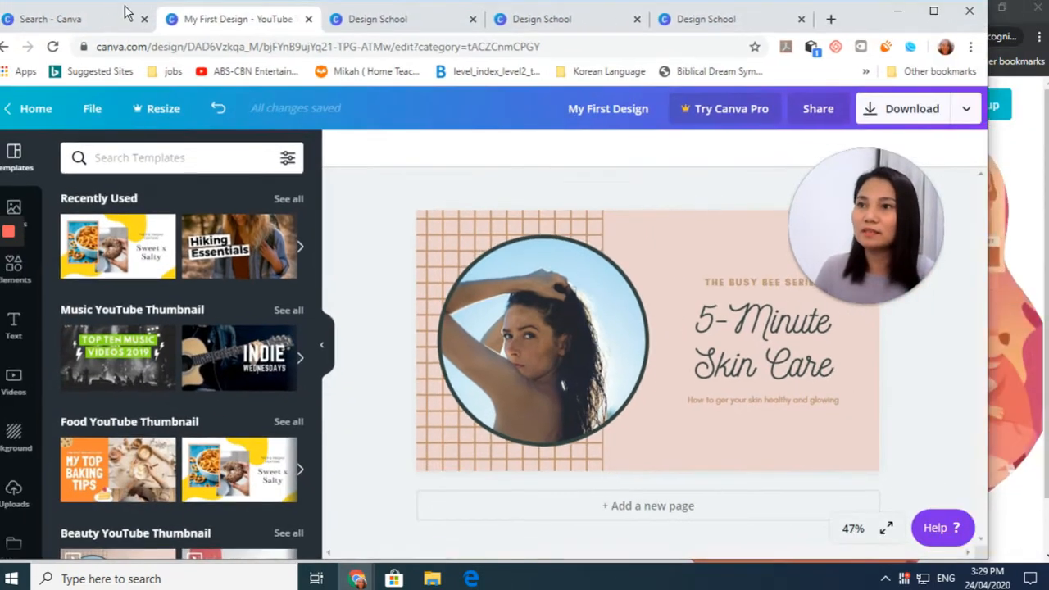
drag(106, 6, 172, 12)
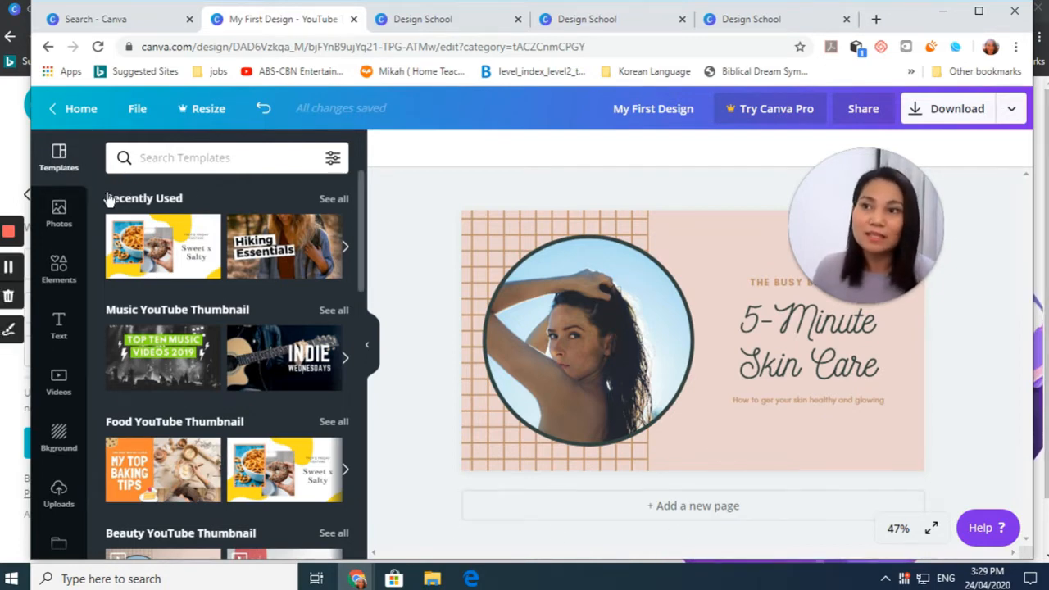
Step: Browse the YouTube Thumbnail template categories and the full list of template results
scroll(277, 302, down, 5)
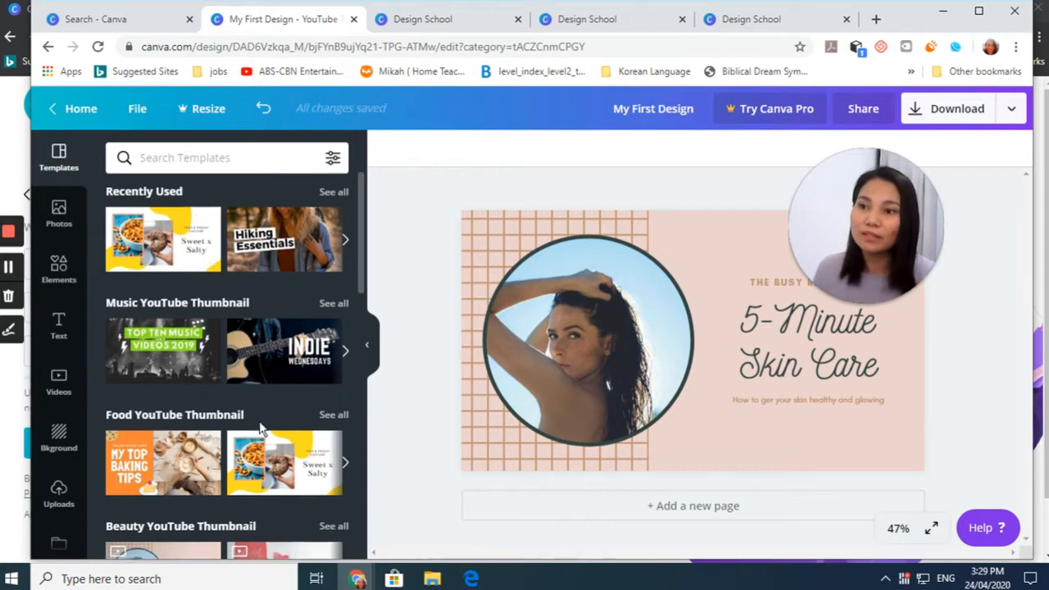
scroll(258, 433, down, 1)
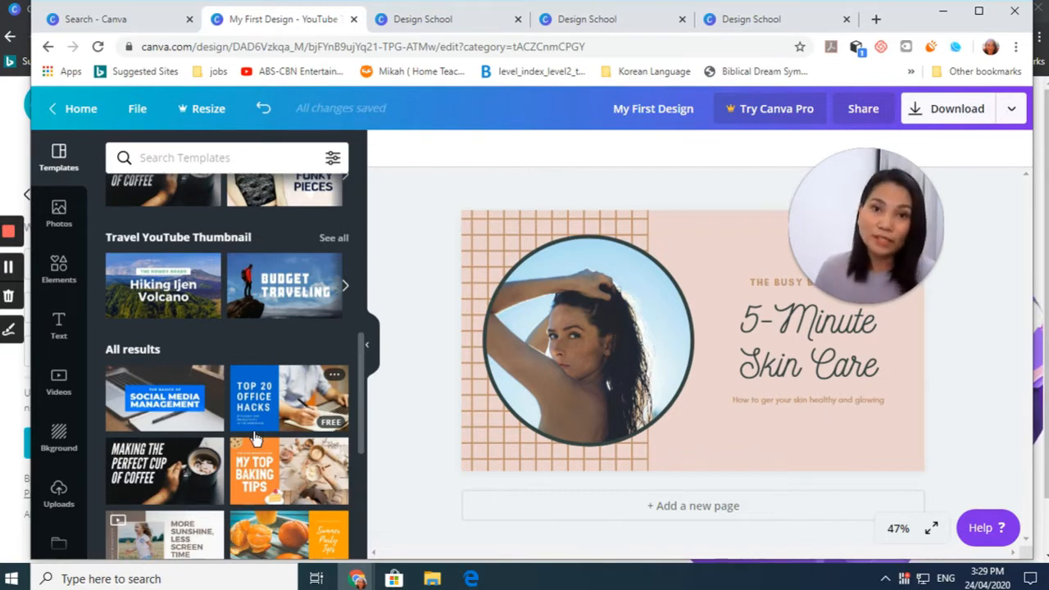
scroll(254, 440, down, 10)
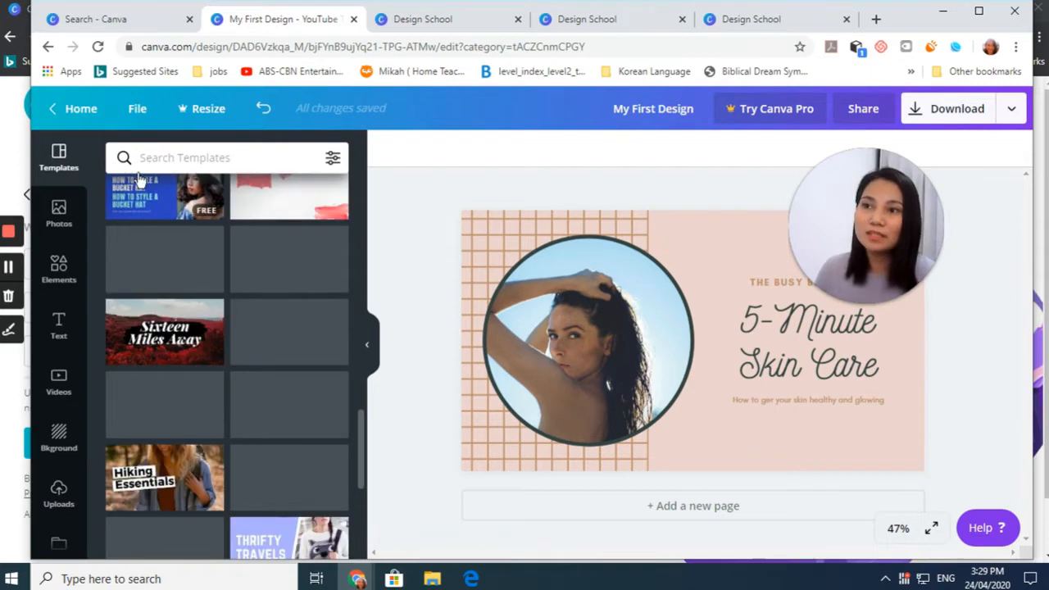
scroll(272, 391, down, 5)
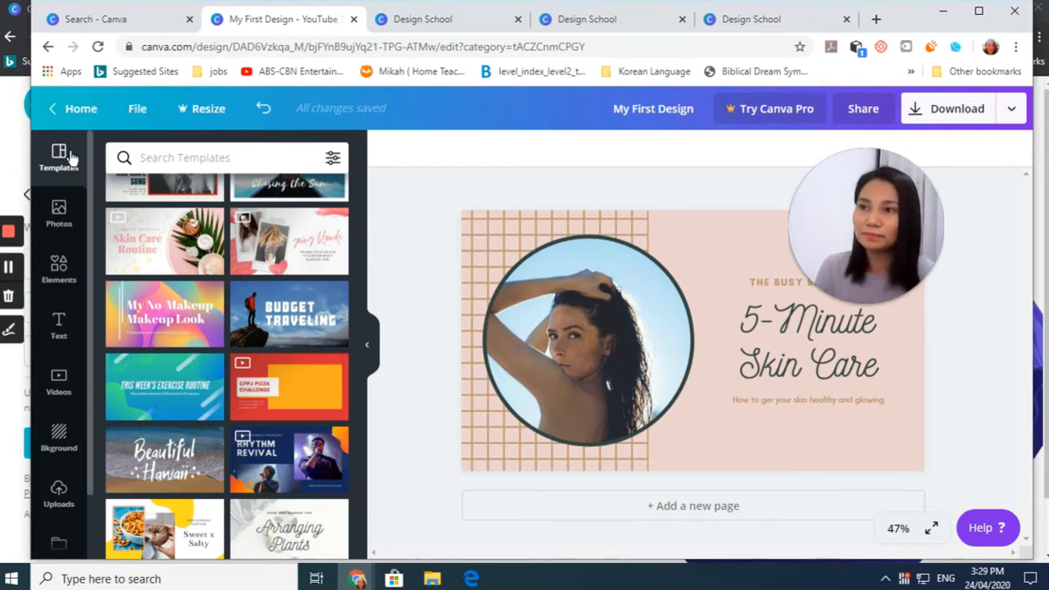
scroll(203, 345, up, 15)
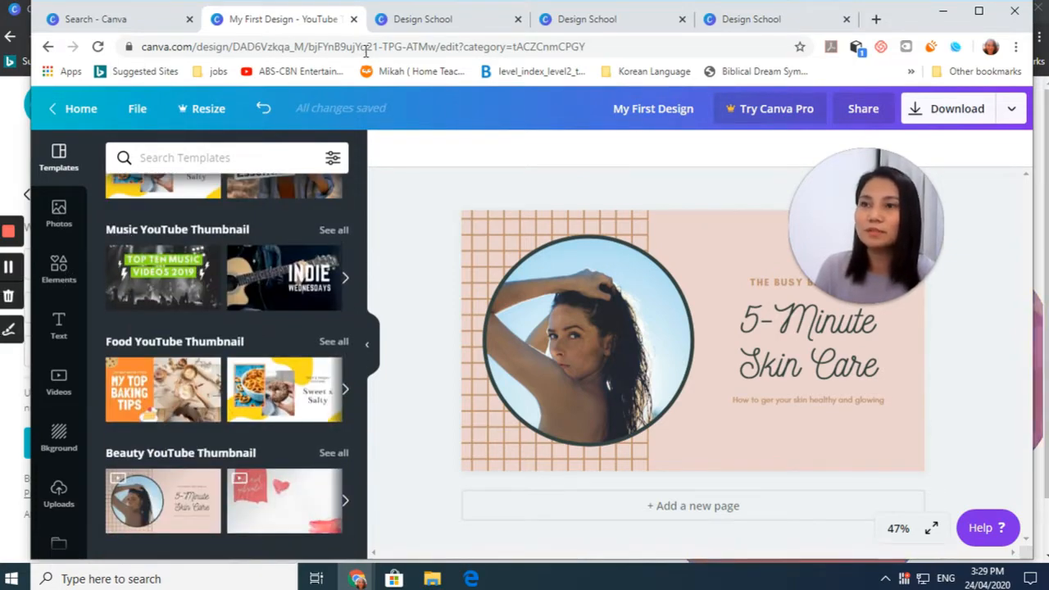
Step: Narrow the browser window slightly and browse the recently used and trending stock photos
drag(29, 51, 52, 51)
click(81, 220)
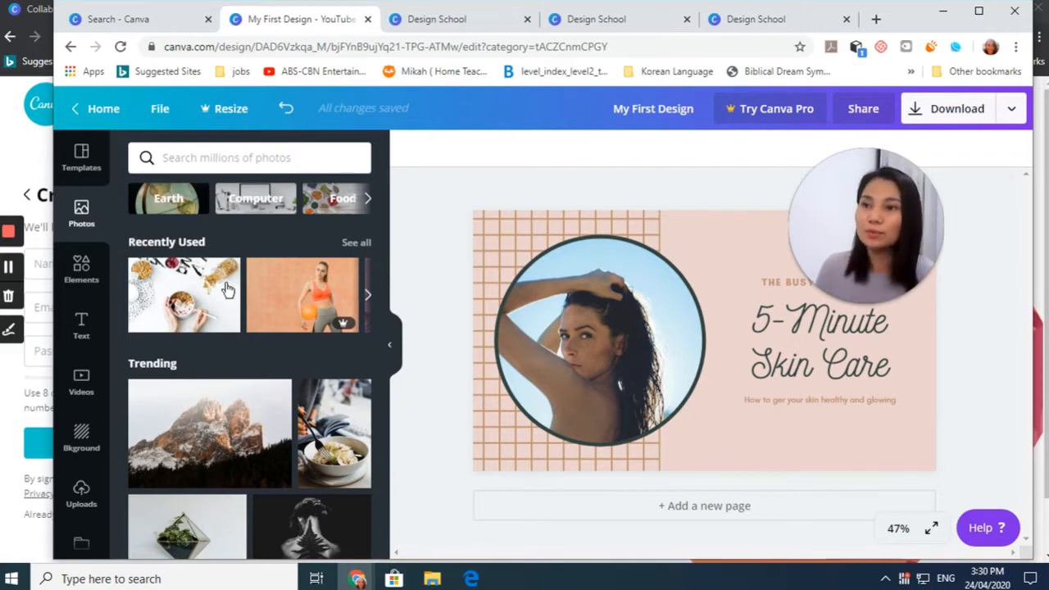
scroll(220, 394, down, 15)
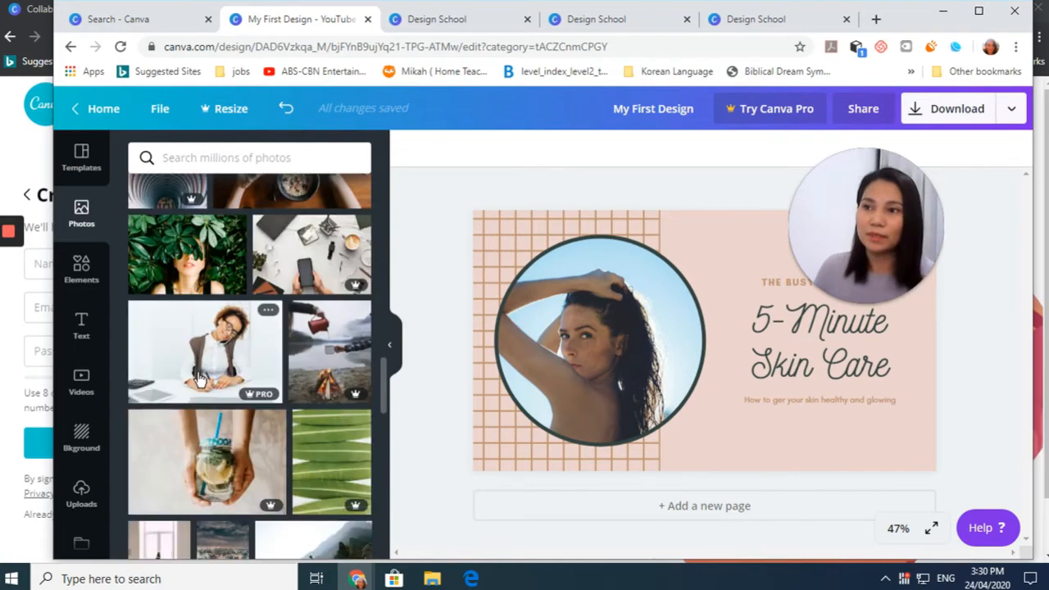
Step: Browse the element categories, including grids, shapes, frames, stickers, charts and gradients
click(82, 274)
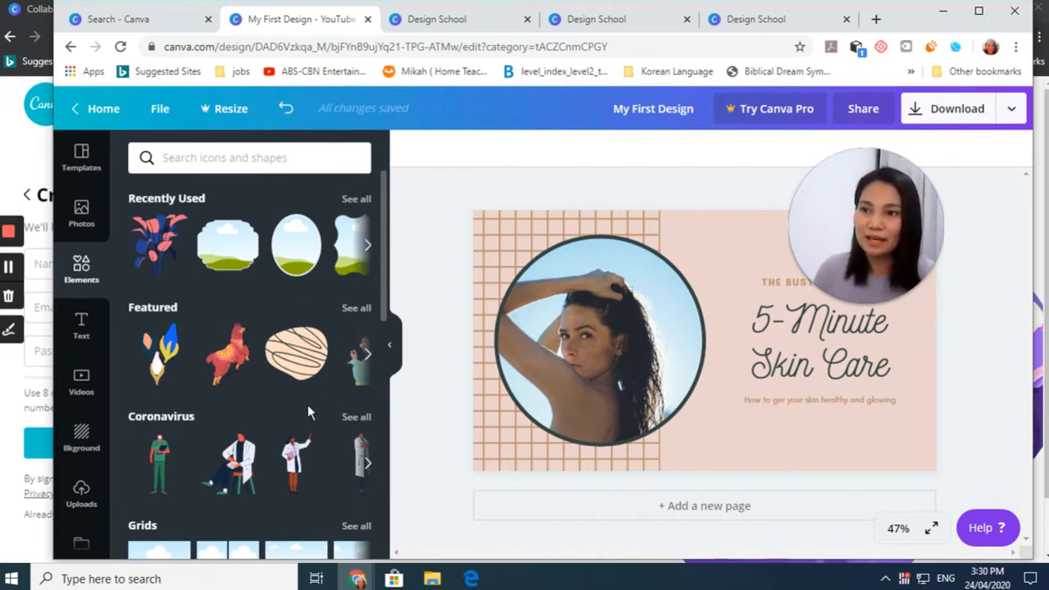
scroll(308, 410, down, 3)
scroll(163, 328, down, 2)
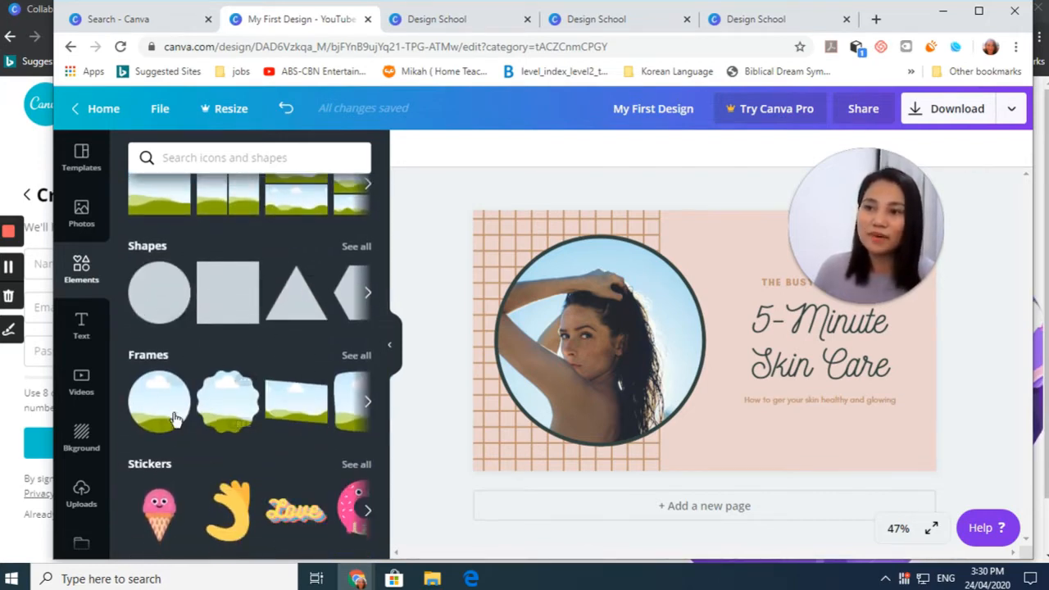
scroll(281, 438, down, 3)
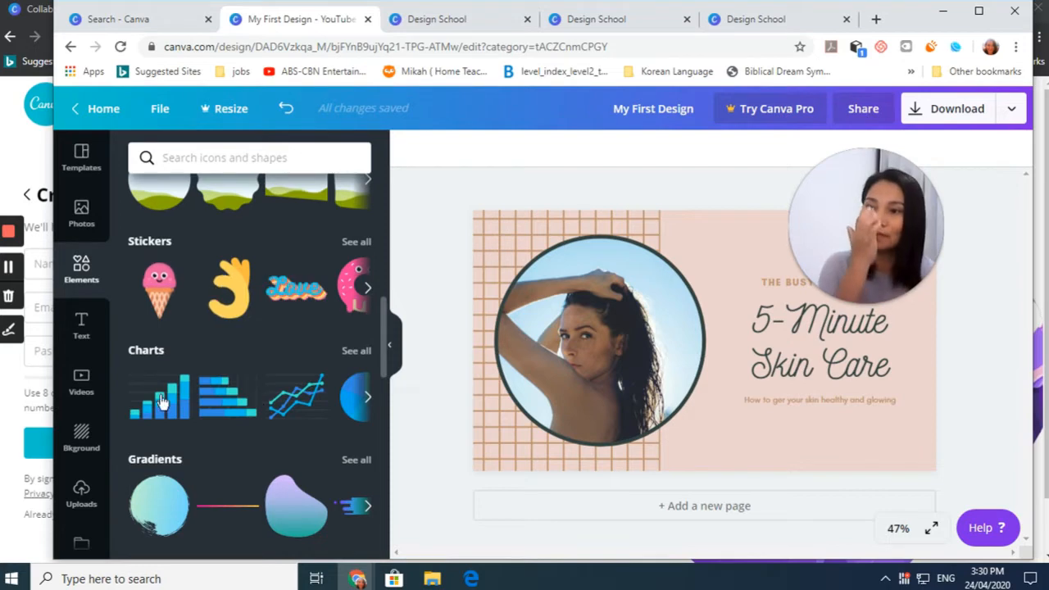
Step: Open the text options and recolour the "5-Minute Skin Care" heading with the teal swatch from the untitled palette
click(85, 332)
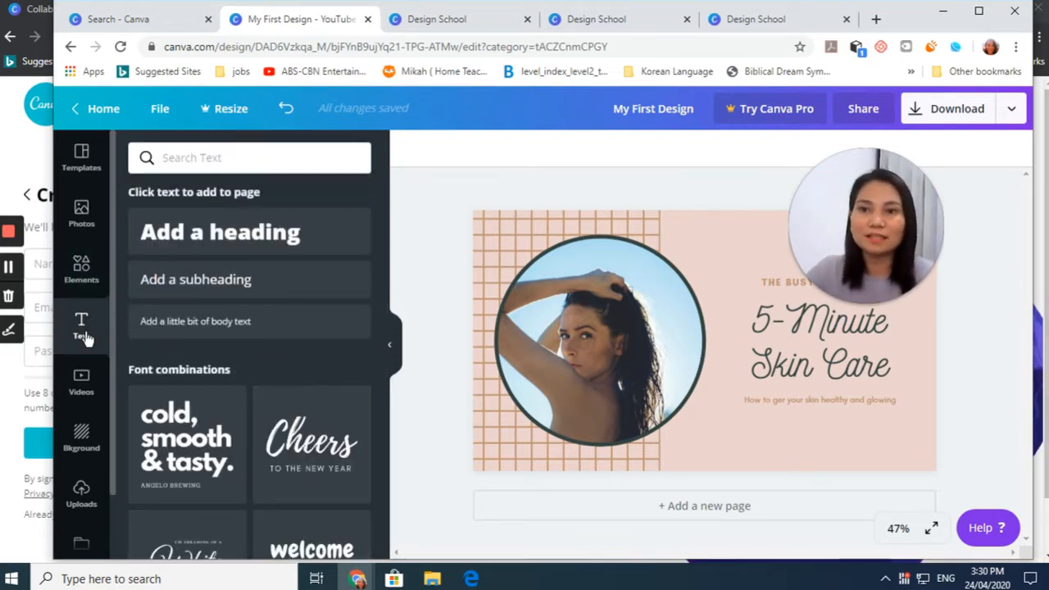
click(805, 328)
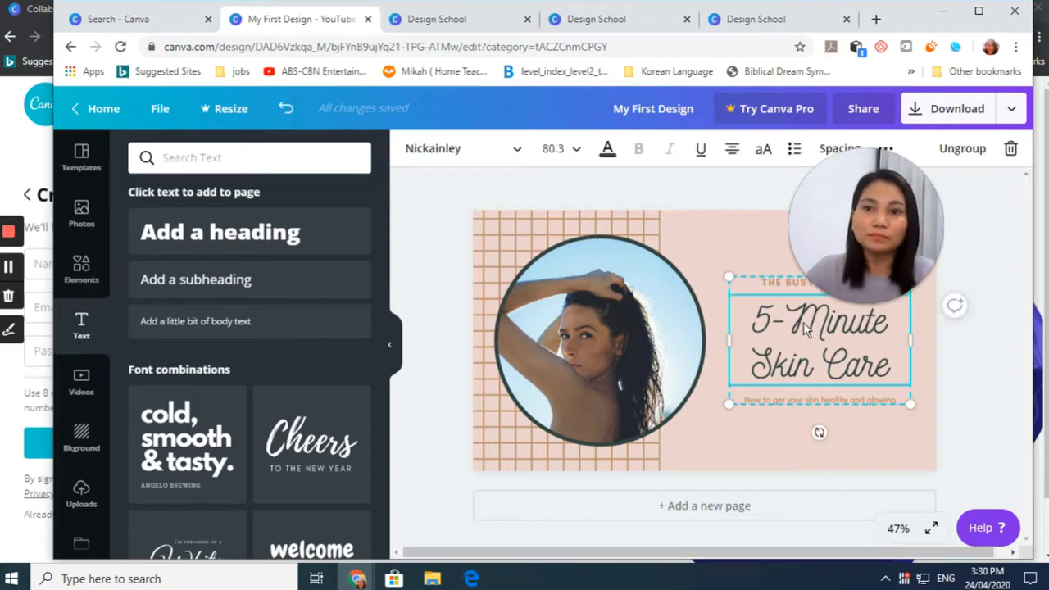
click(608, 150)
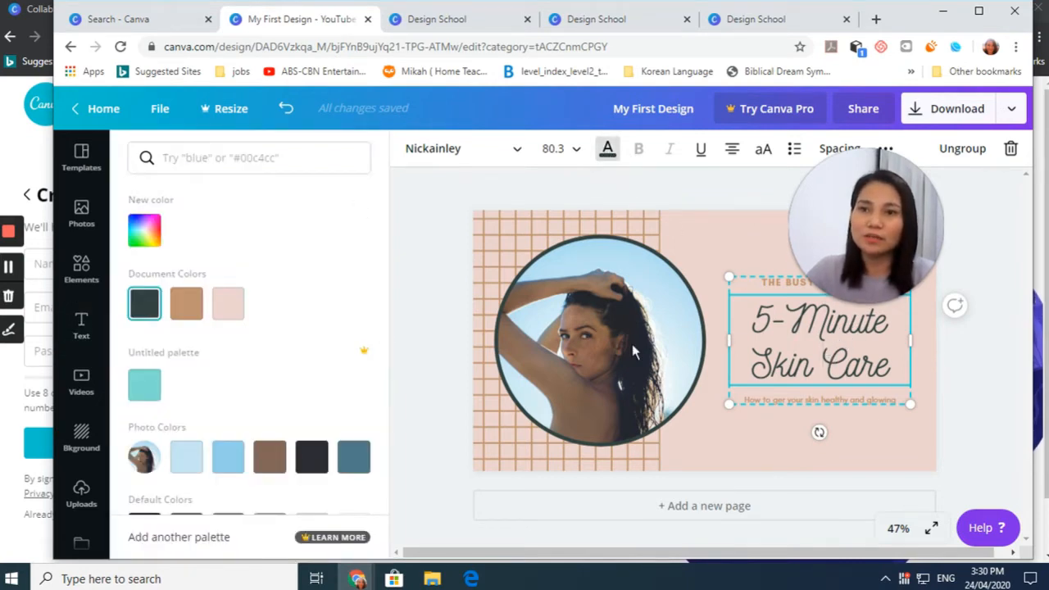
click(142, 396)
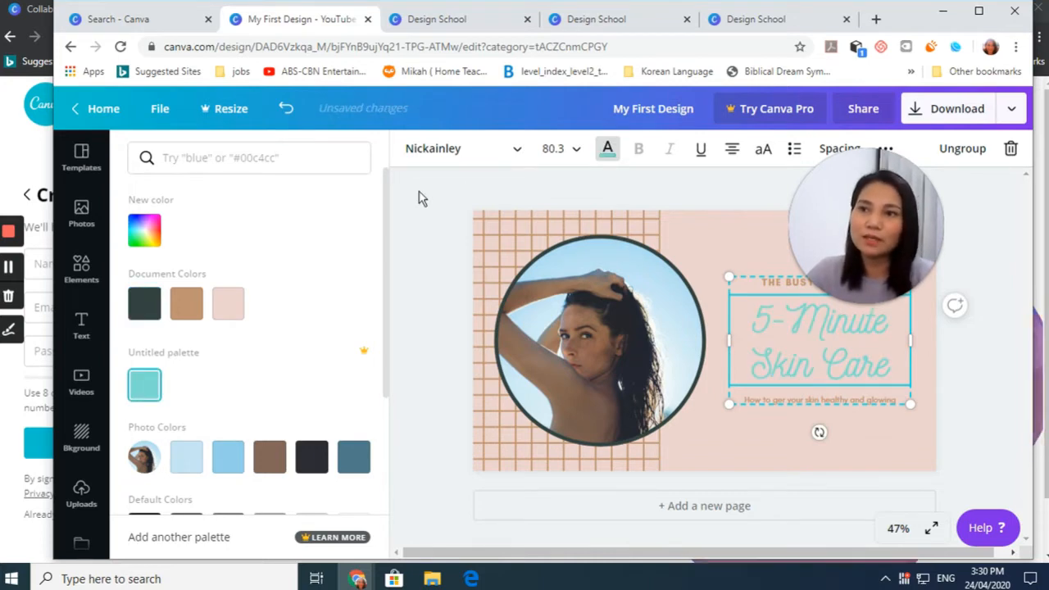
Step: Set the font size of the "5-Minute Skin Care" heading to 16 and deselect the text
click(578, 150)
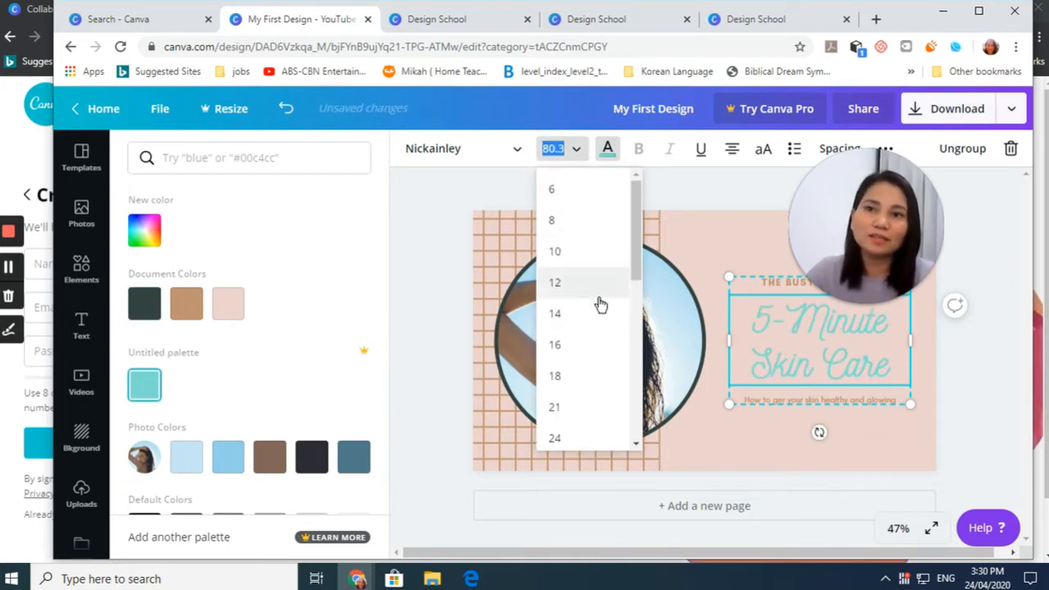
click(570, 346)
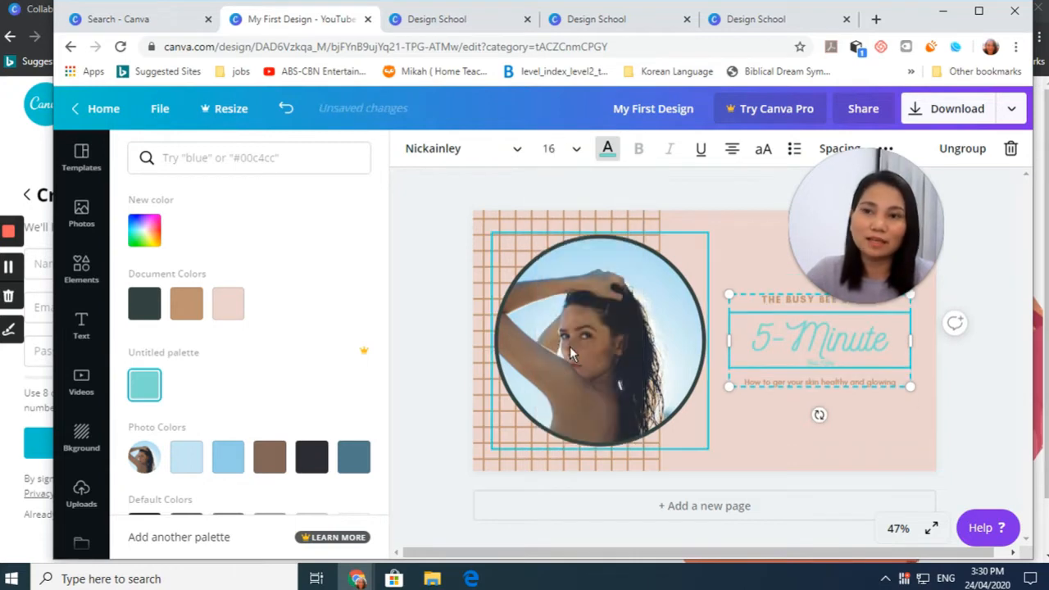
click(461, 154)
click(518, 151)
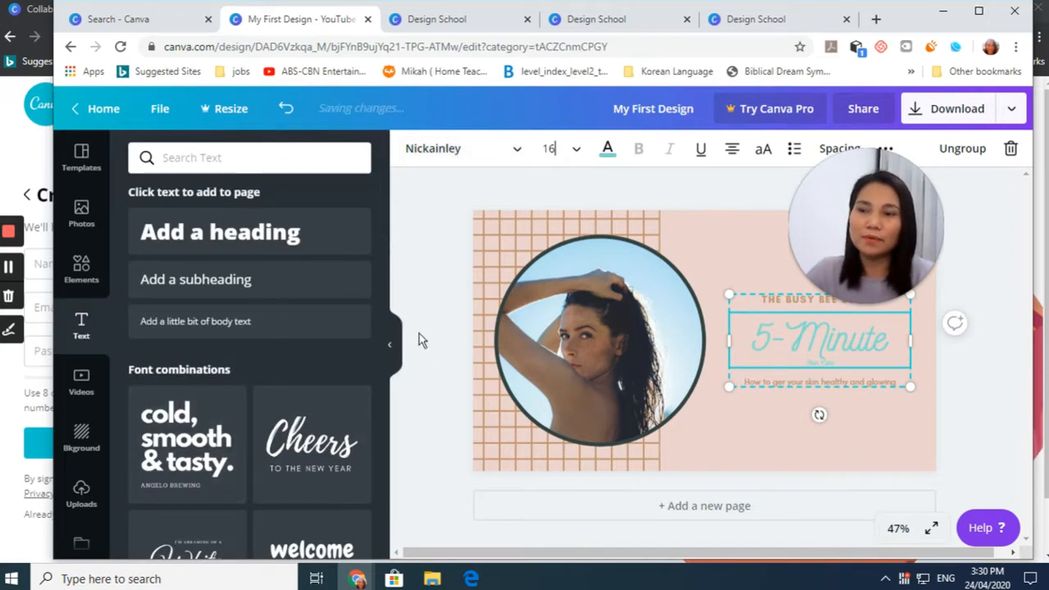
click(444, 207)
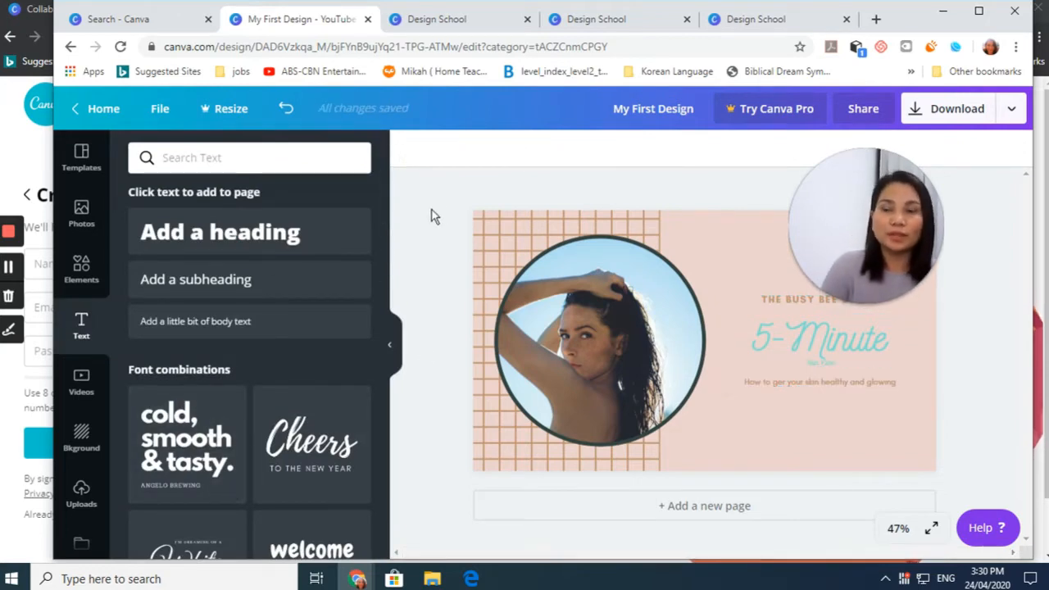
Step: Replace the woman's photo in the circular frame with the 6-second orange ink video from the Backgrounds videos
click(97, 370)
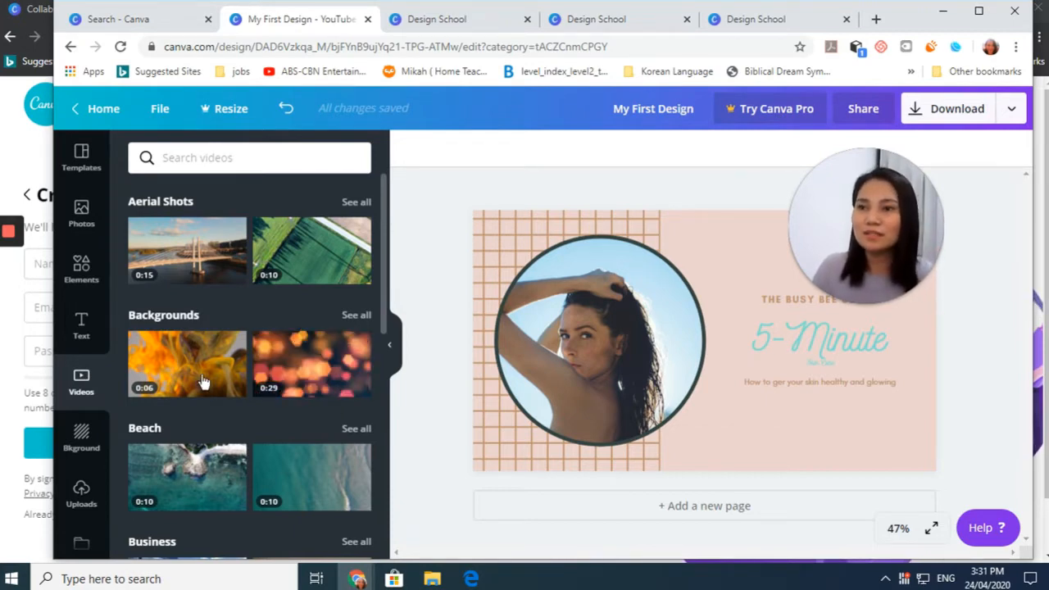
click(584, 357)
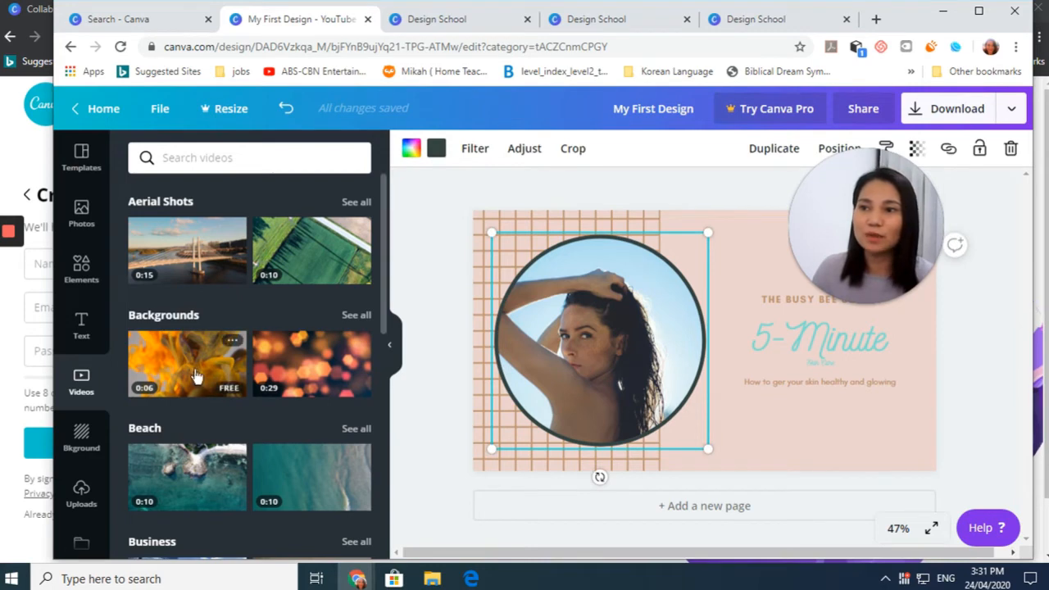
drag(184, 373, 549, 370)
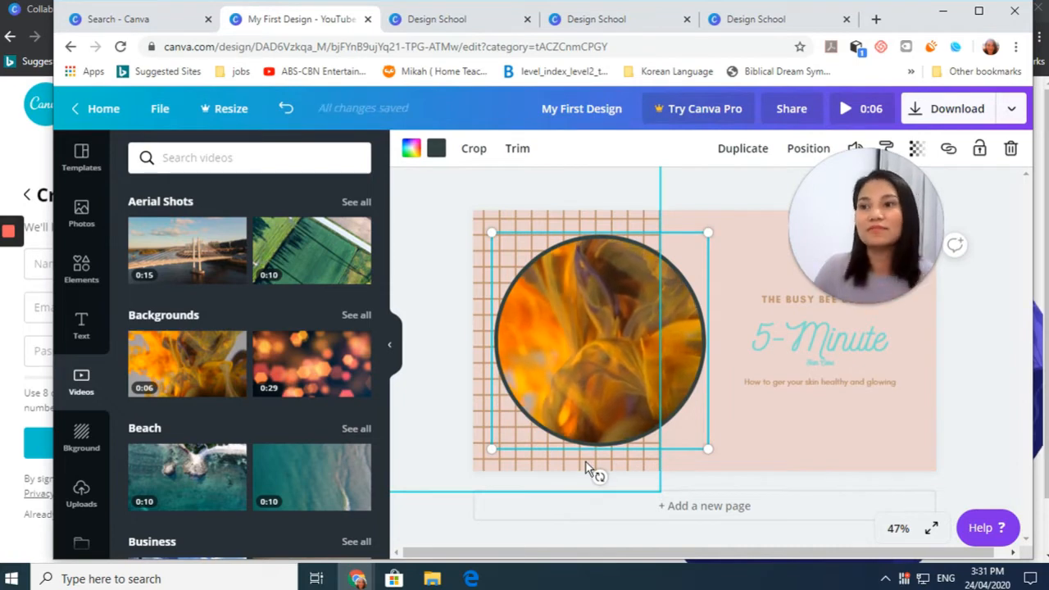
Step: Browse the backgrounds and apply the pink daisy pattern as the thumbnail's background
click(78, 453)
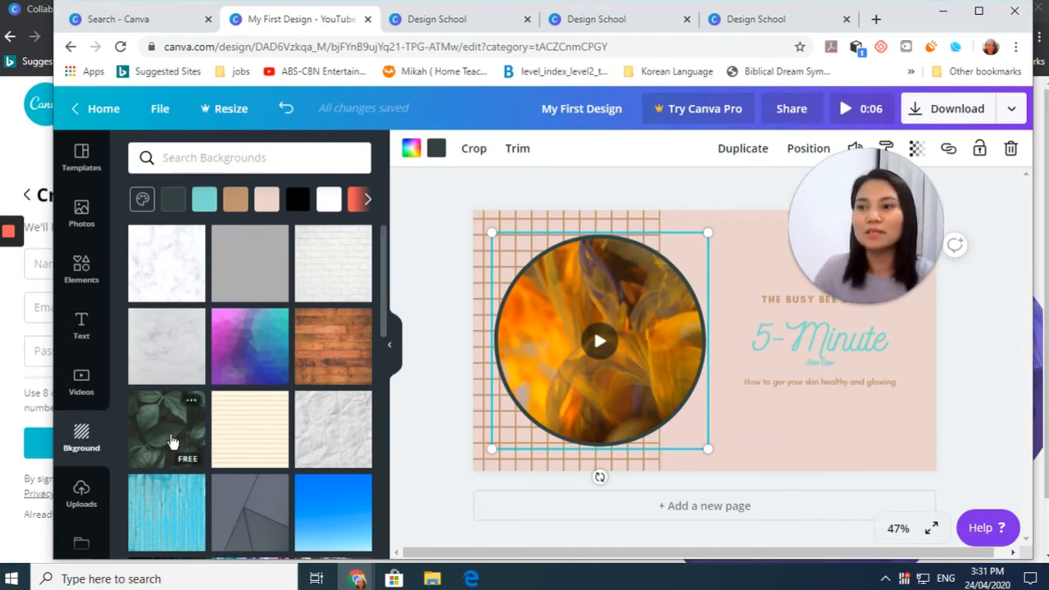
scroll(257, 416, down, 8)
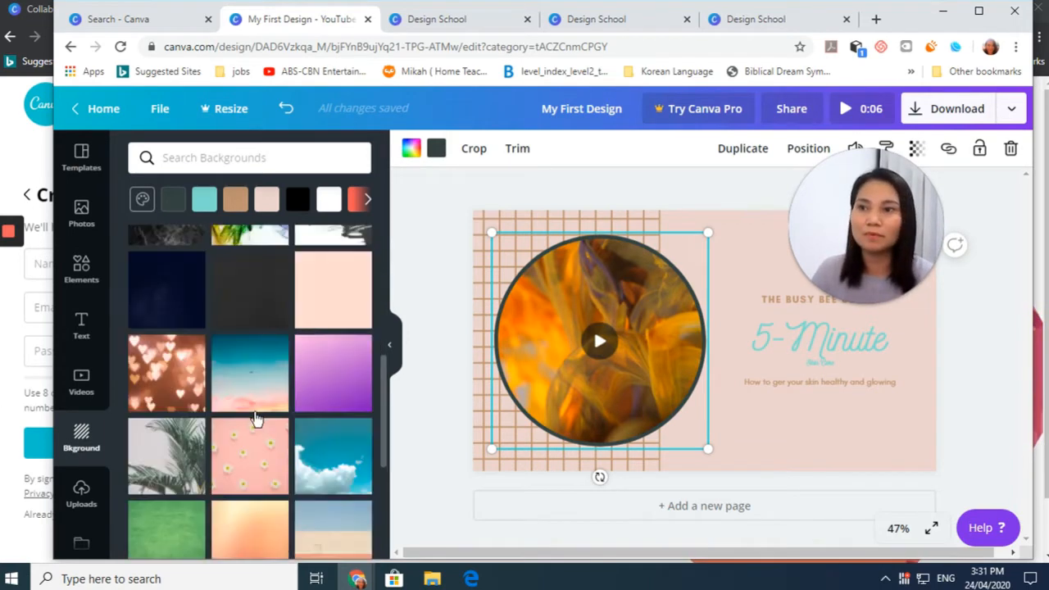
scroll(254, 418, up, 2)
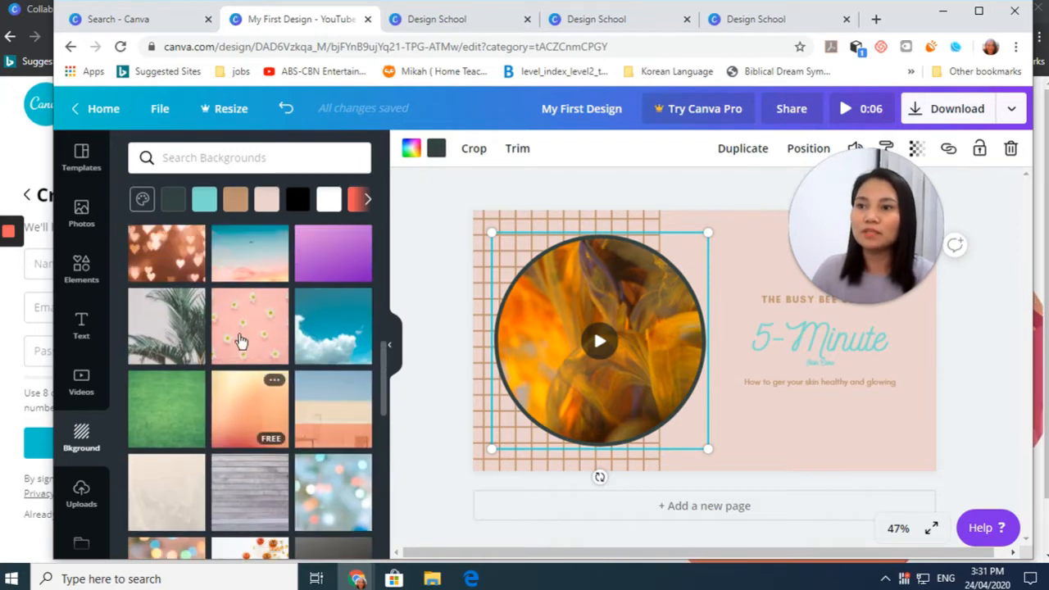
drag(244, 338, 730, 379)
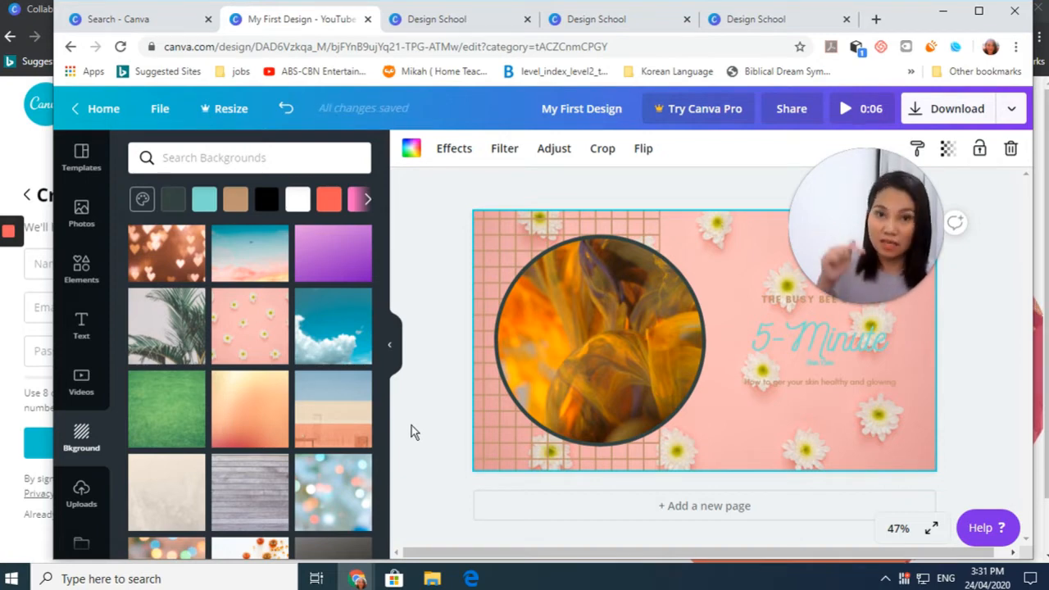
scroll(164, 450, down, 3)
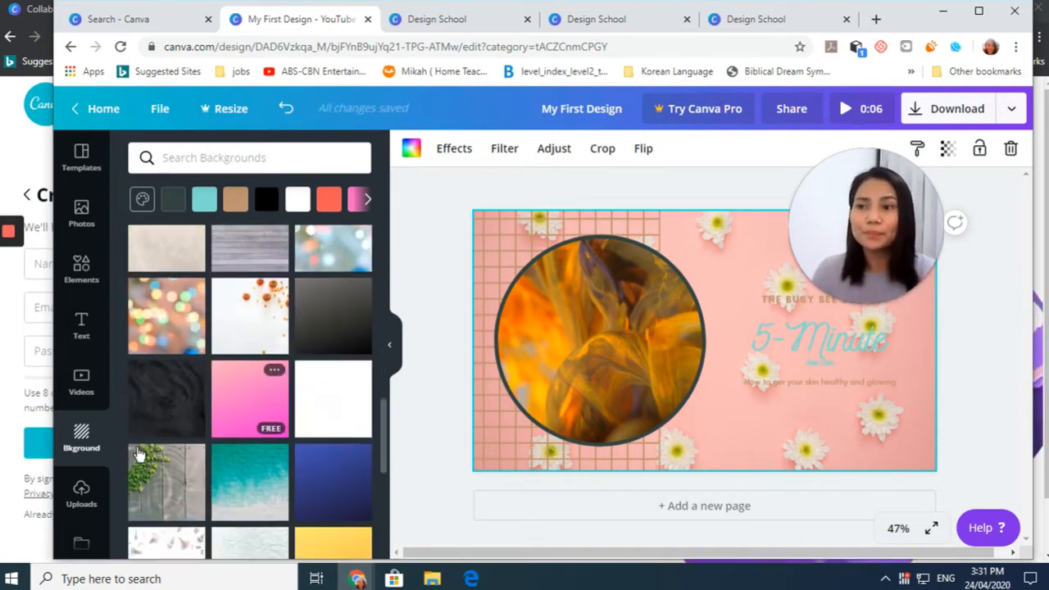
Step: Upload the blender image "9b0c407c5db1fffca29e9e2ece0a912d" from the "001 VA training" folder to the design's uploads
click(85, 490)
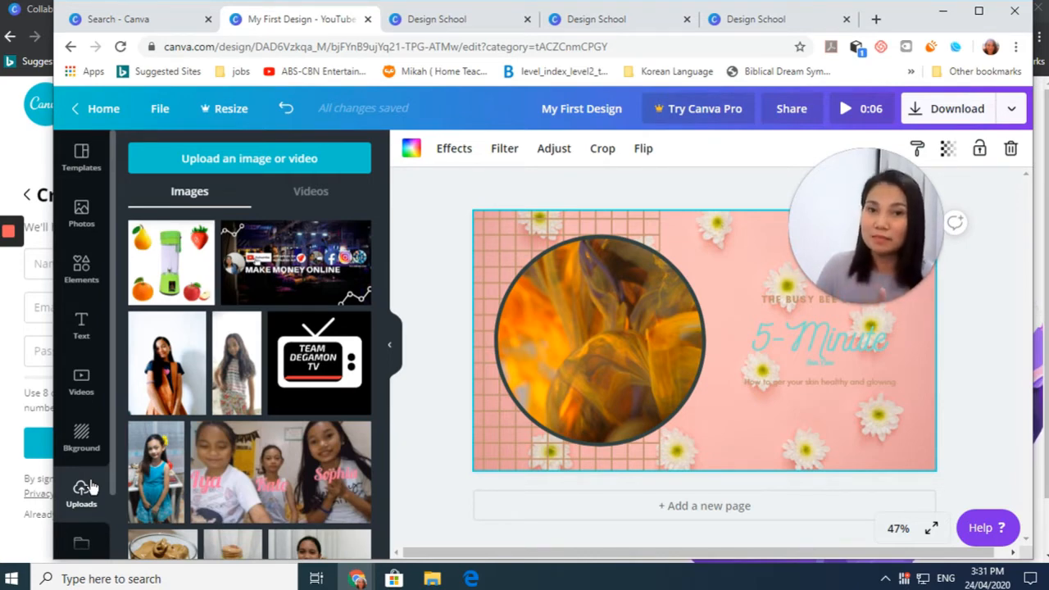
click(262, 167)
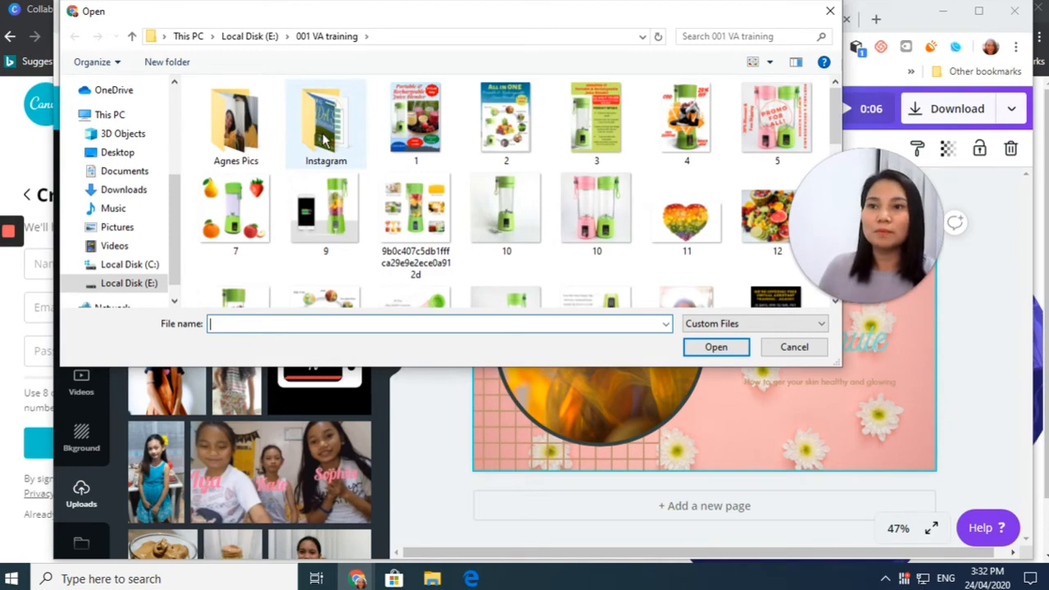
click(424, 226)
click(725, 352)
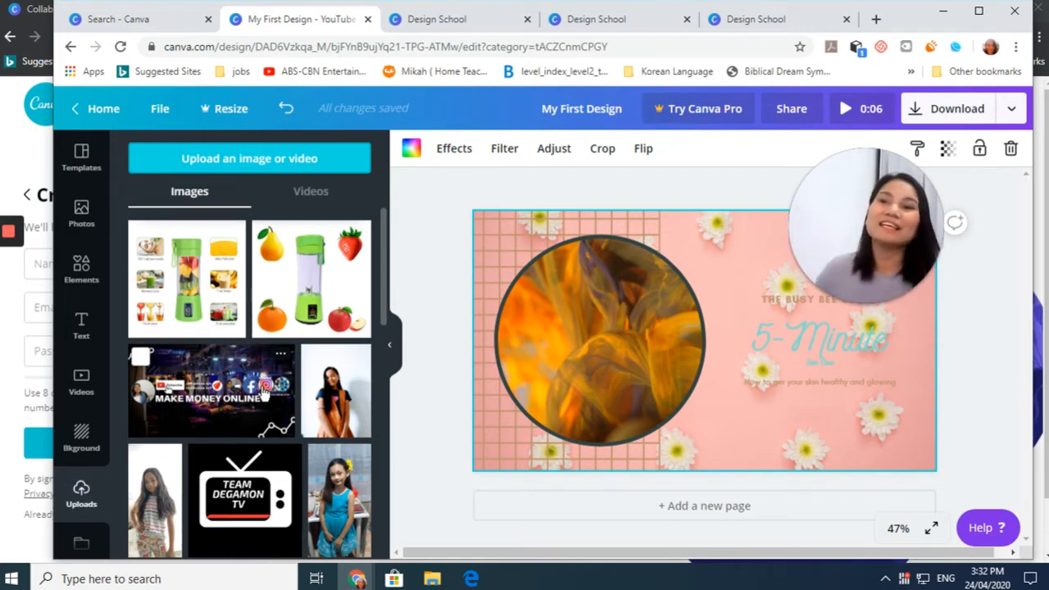
Step: Replace the ink video in the circular frame with the 11-second autumn forest video from the Nature videos
click(586, 352)
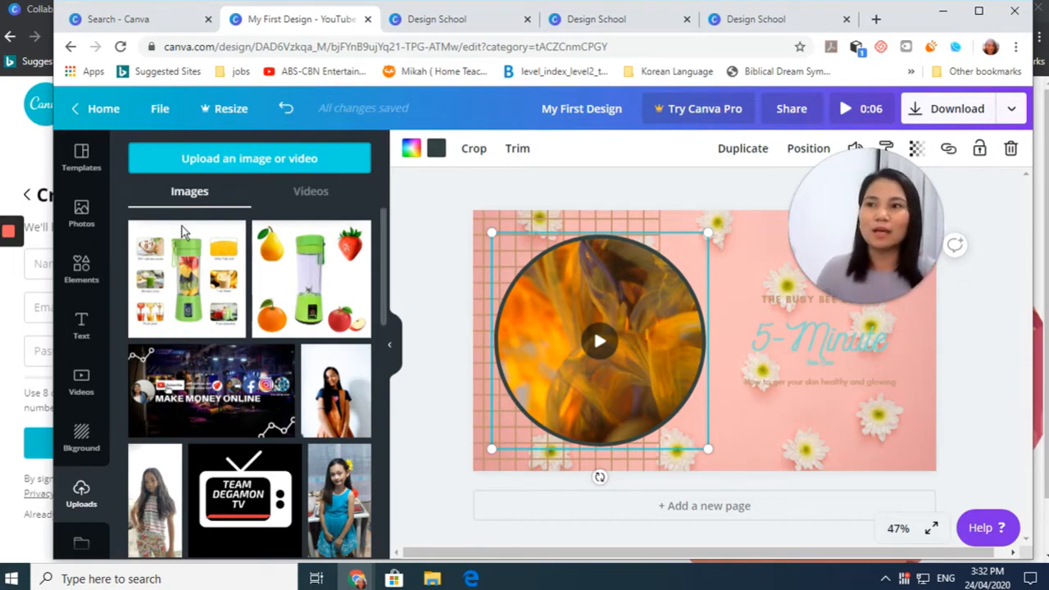
click(82, 385)
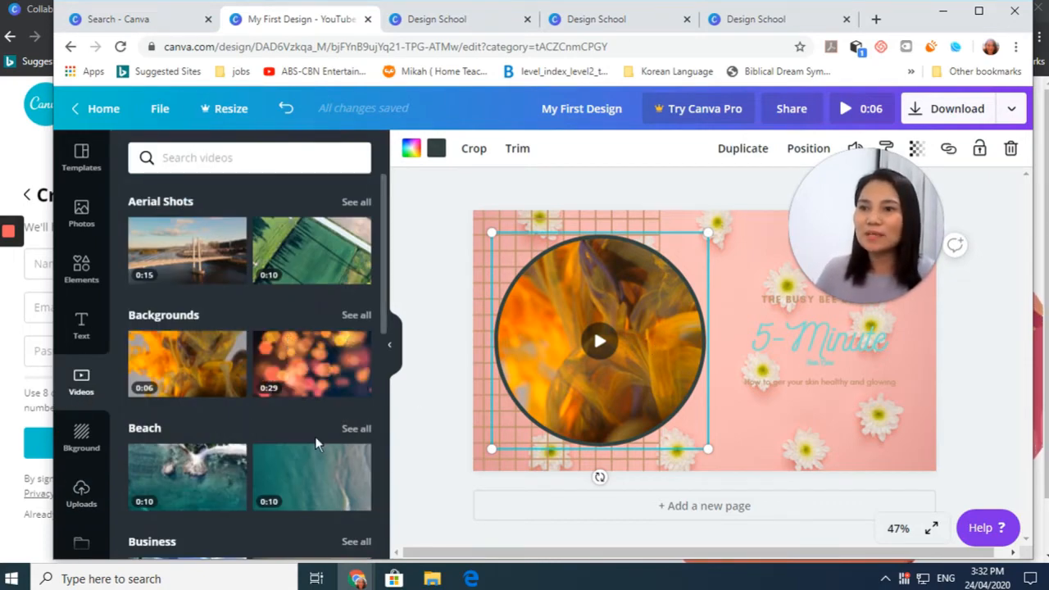
scroll(299, 461, down, 5)
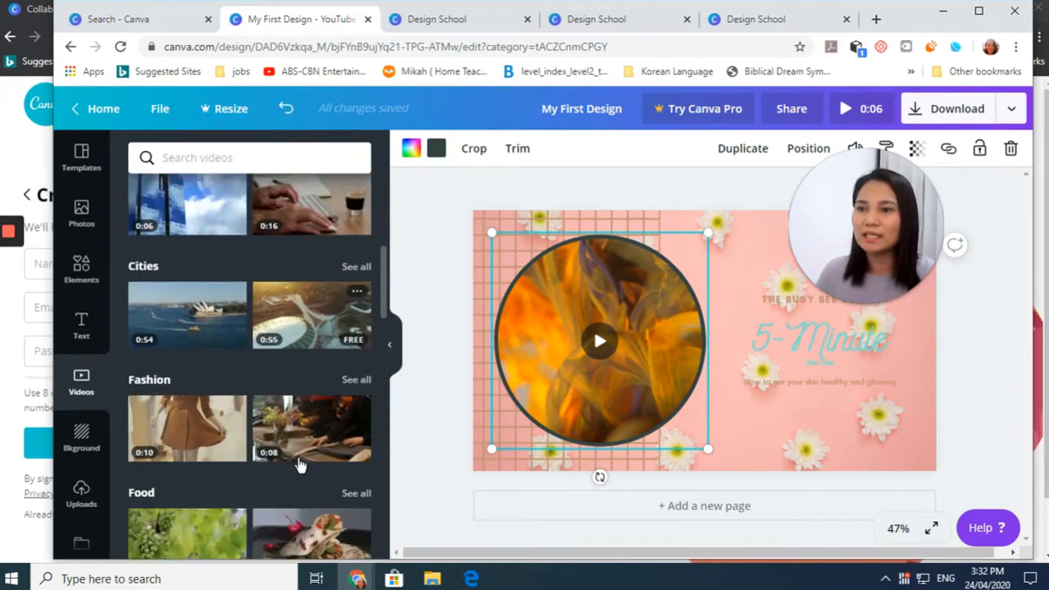
scroll(299, 465, down, 2)
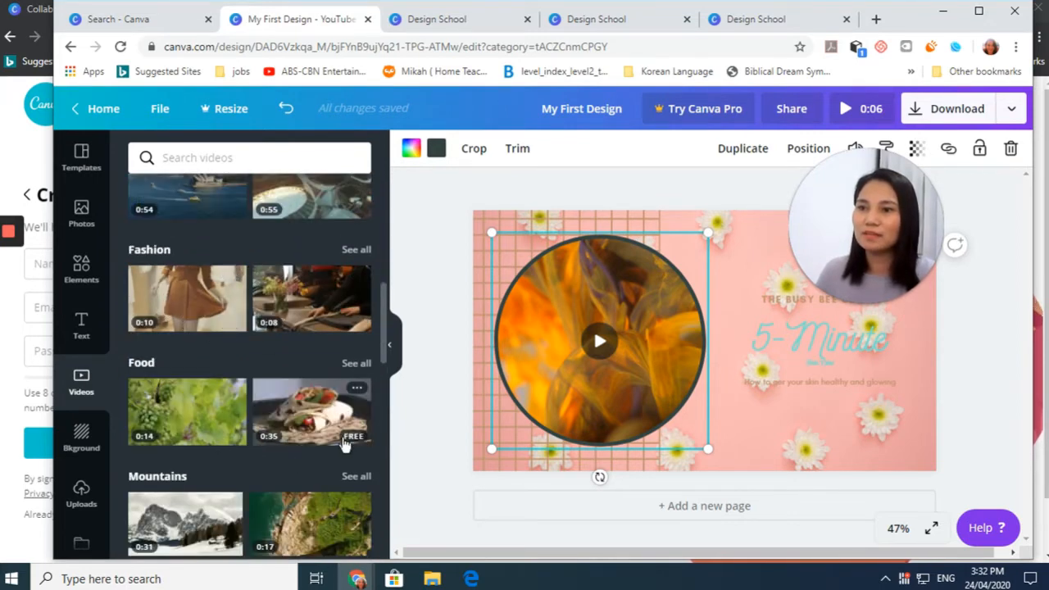
scroll(263, 424, down, 3)
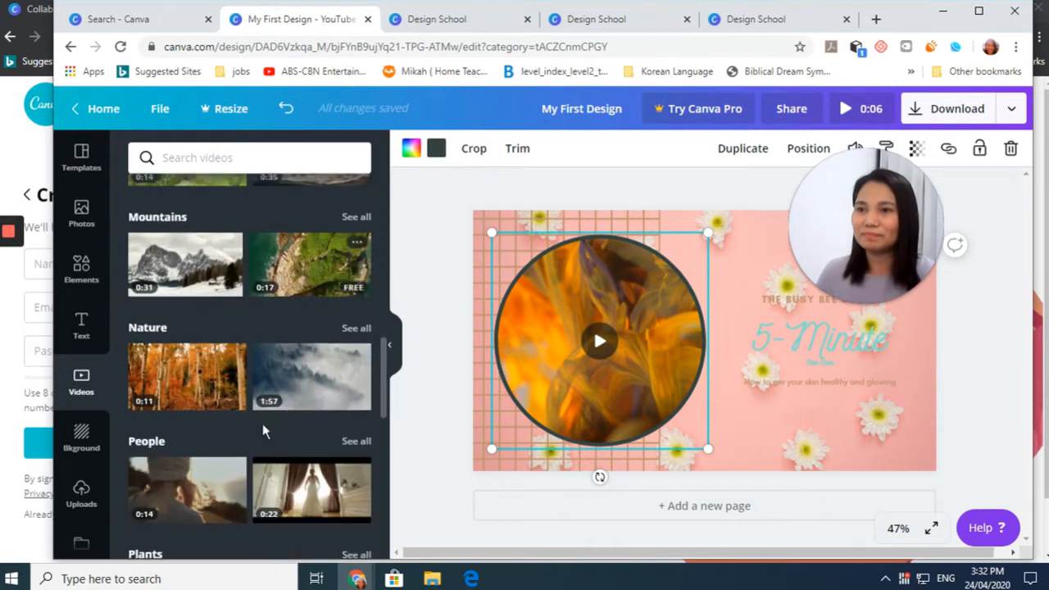
drag(179, 395, 651, 399)
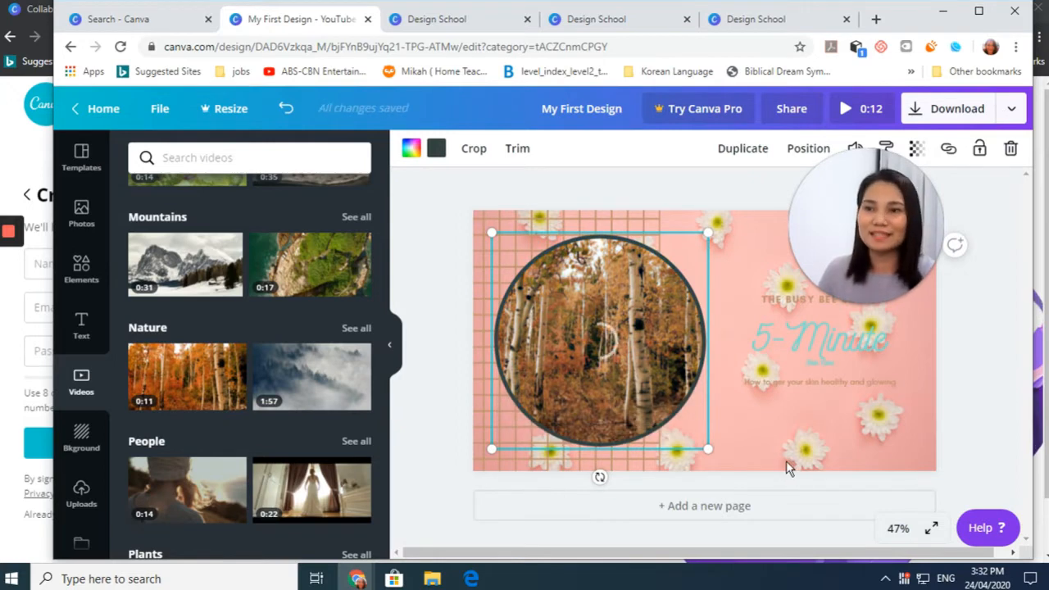
drag(625, 249, 620, 216)
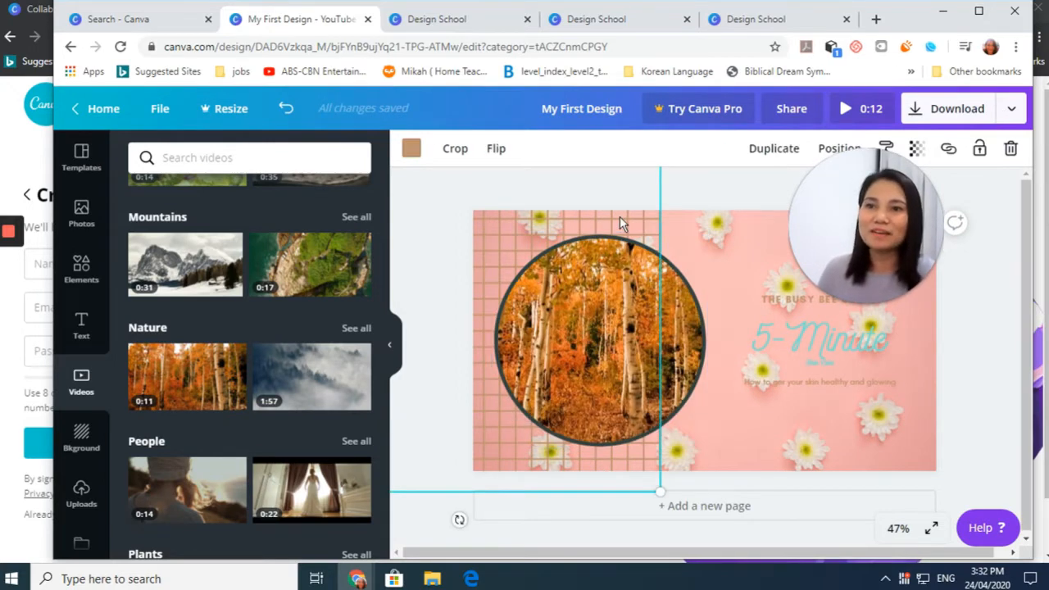
click(746, 282)
click(535, 222)
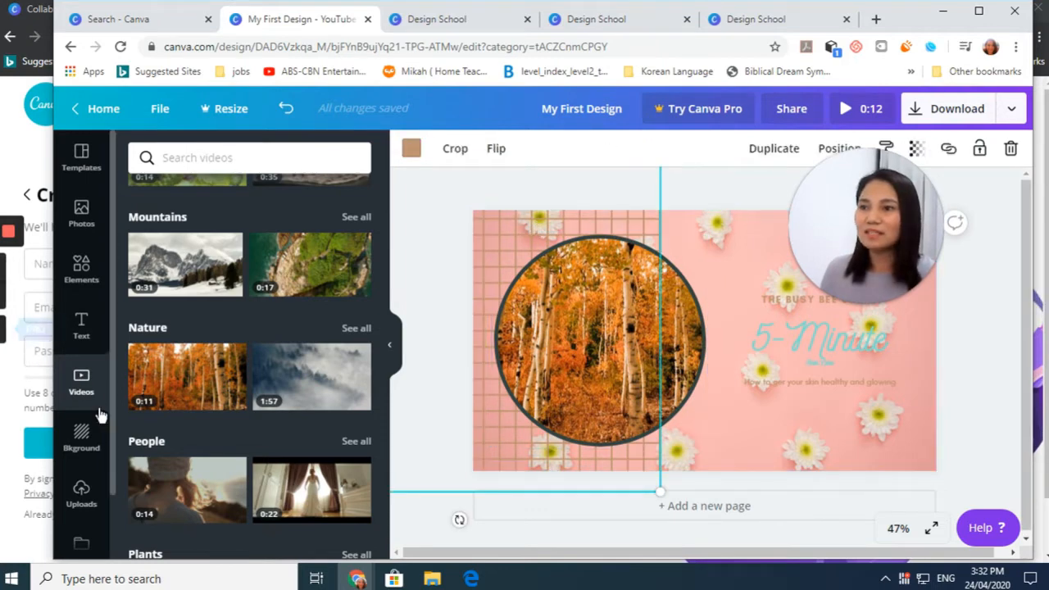
Step: Change the thumbnail's background to the brown pattern with glowing bokeh hearts
click(81, 437)
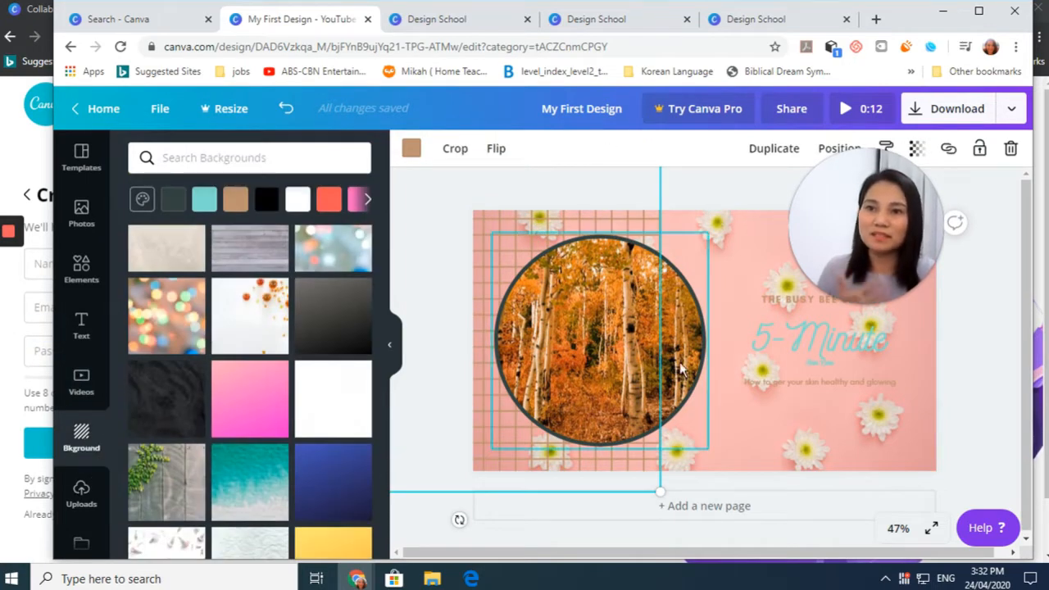
scroll(245, 398, up, 3)
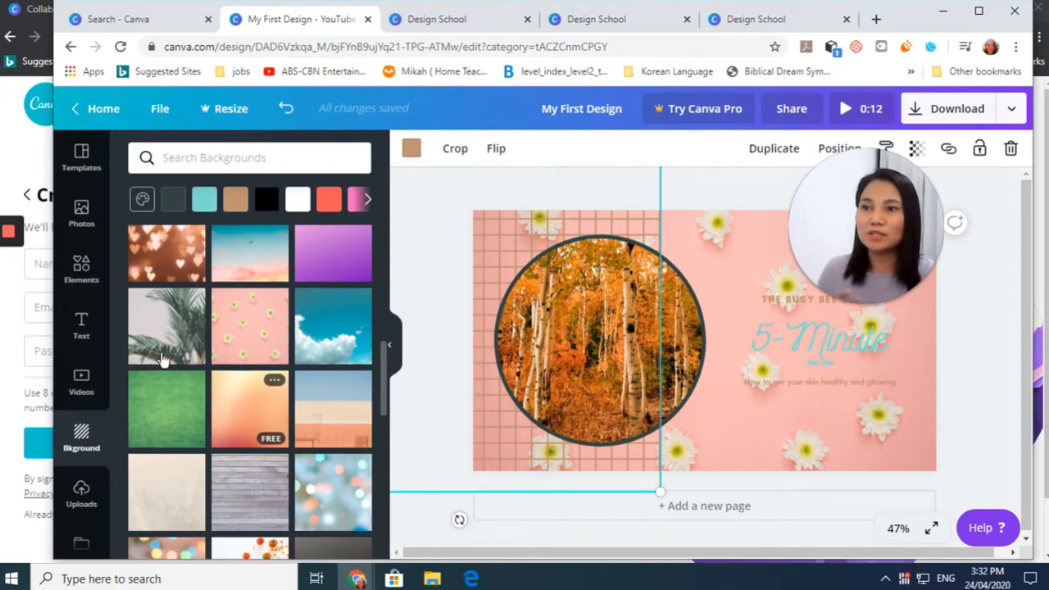
scroll(217, 357, up, 3)
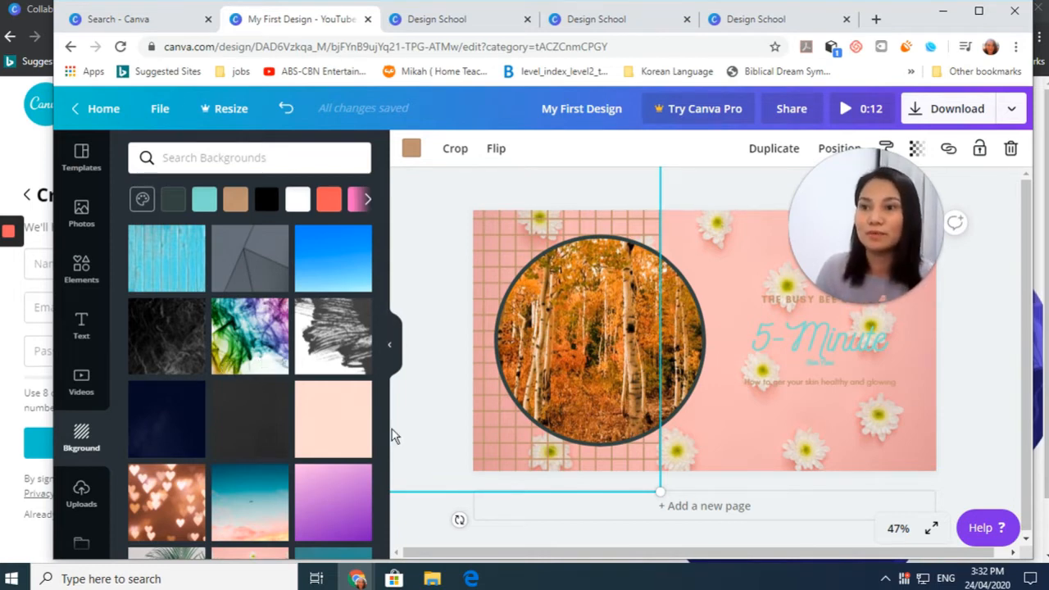
click(169, 512)
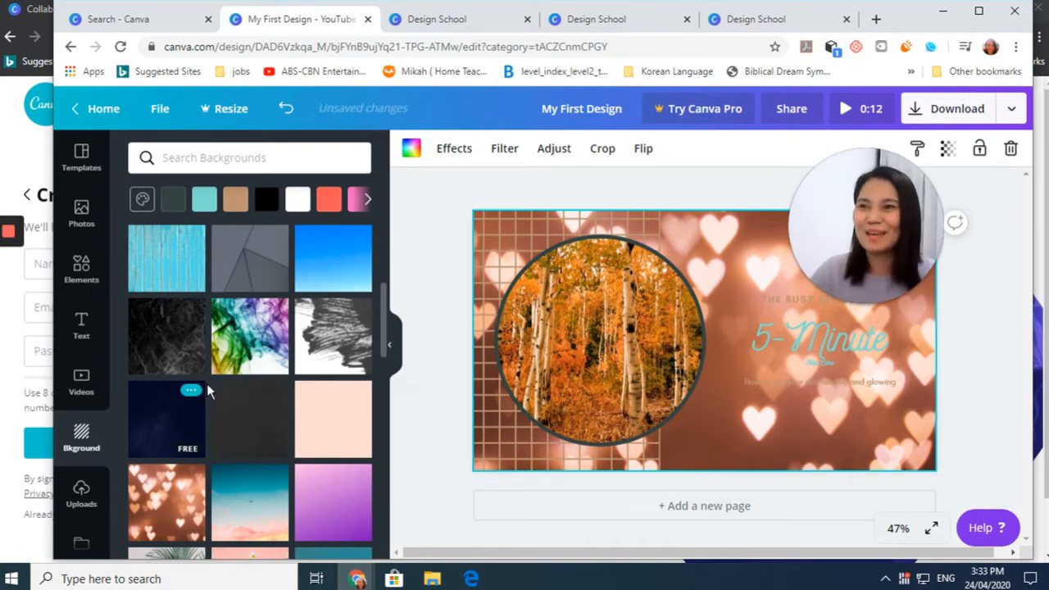
scroll(209, 392, up, 3)
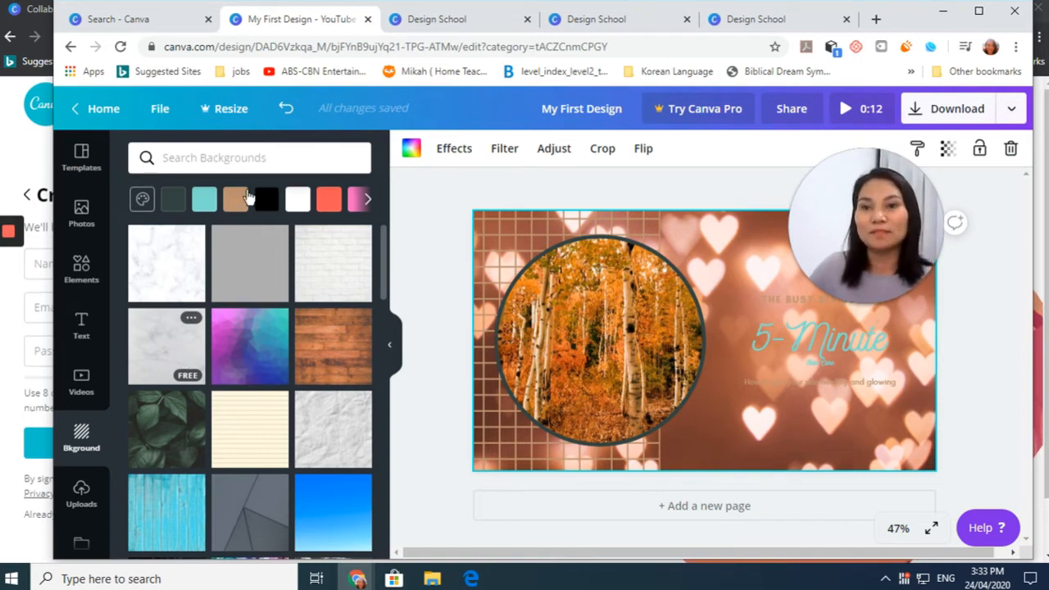
Step: Set the text color of the "5-Minute Skin Care" heading to black
click(827, 363)
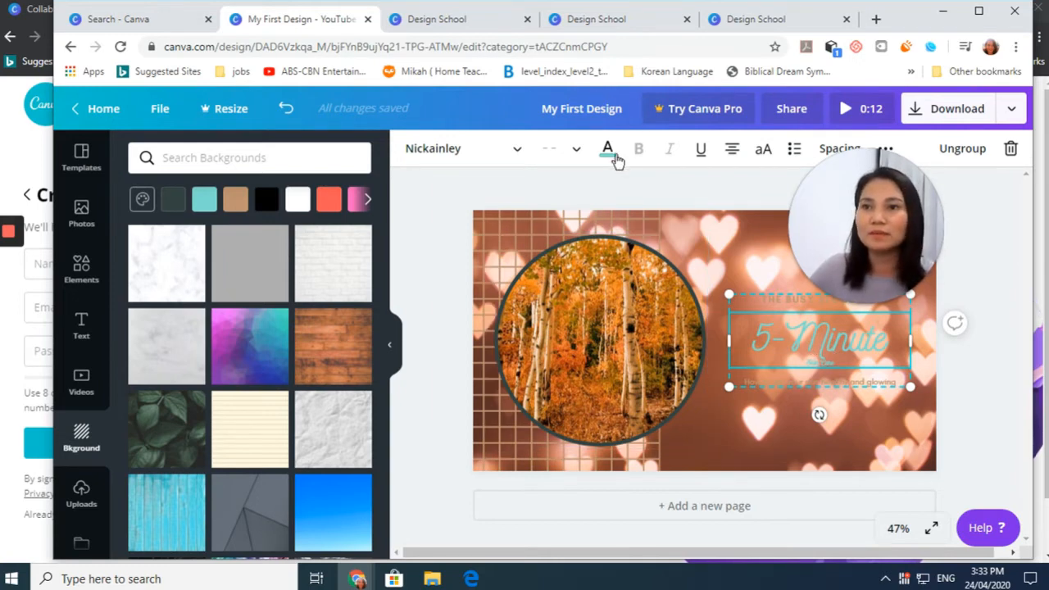
click(607, 152)
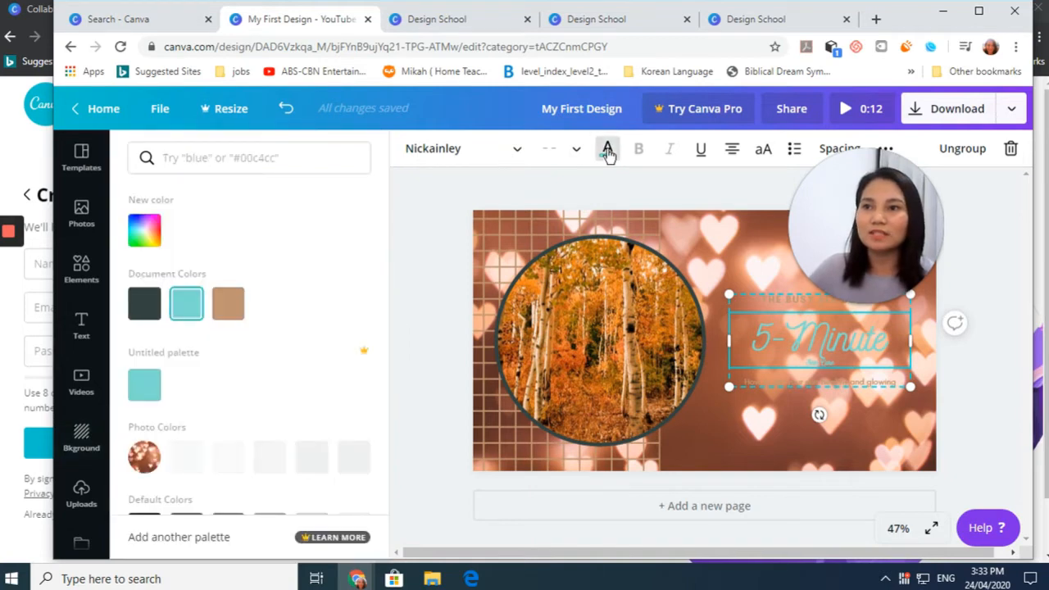
click(232, 308)
click(146, 309)
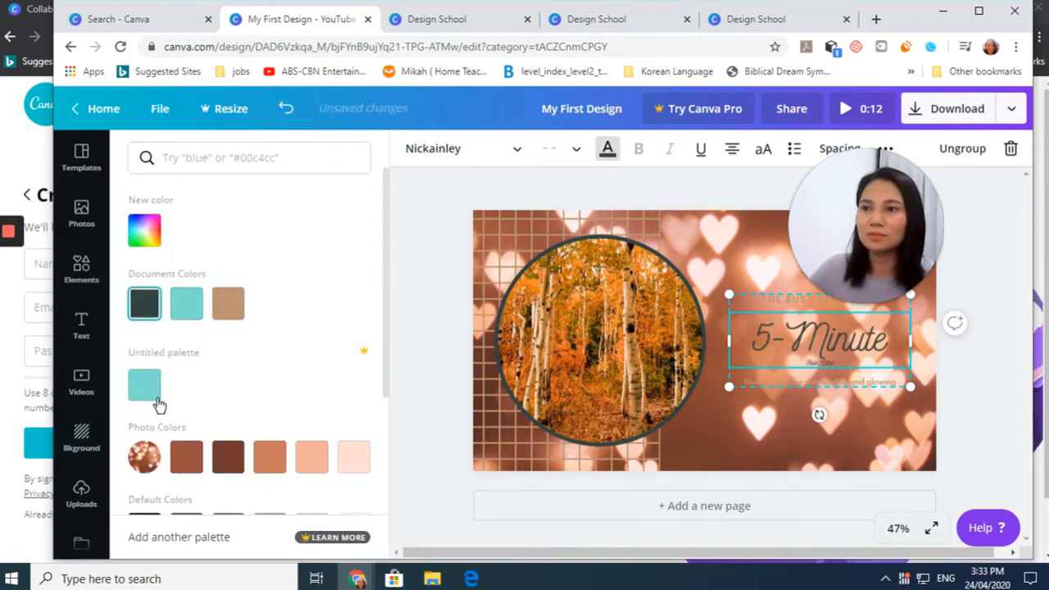
scroll(312, 343, down, 2)
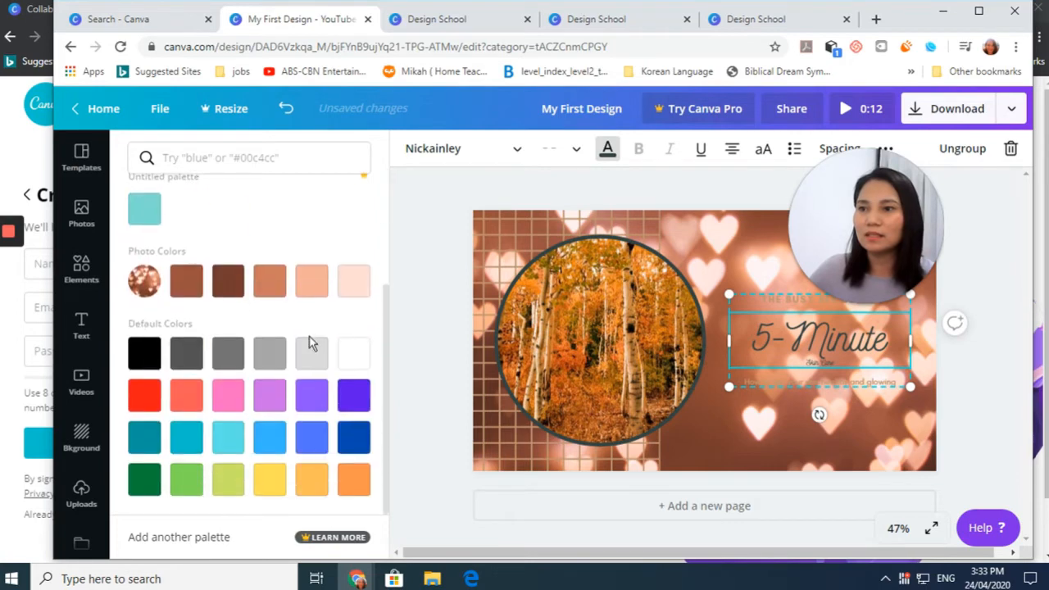
click(146, 355)
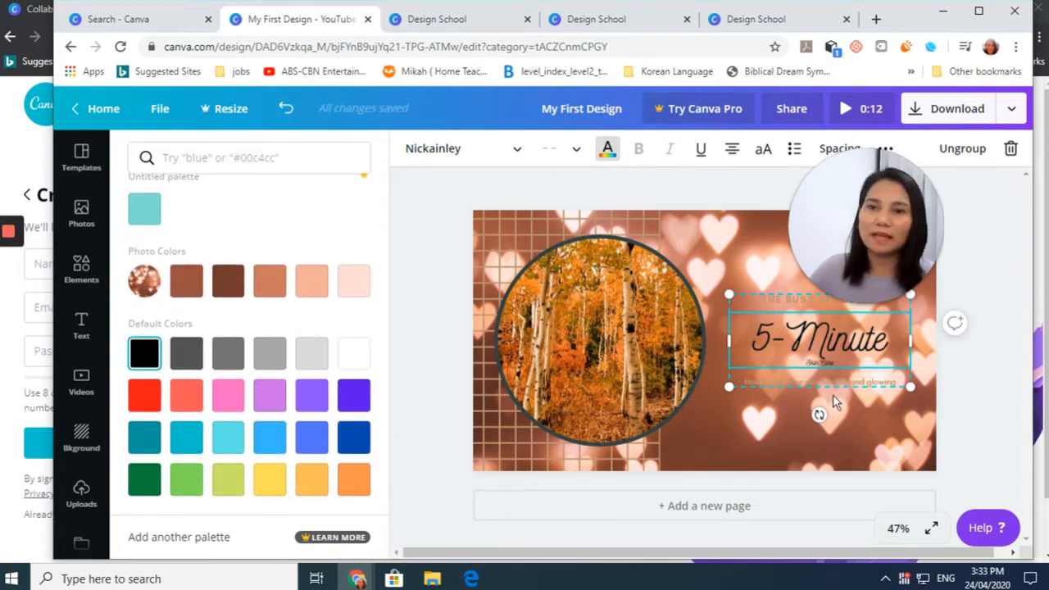
click(820, 381)
click(798, 350)
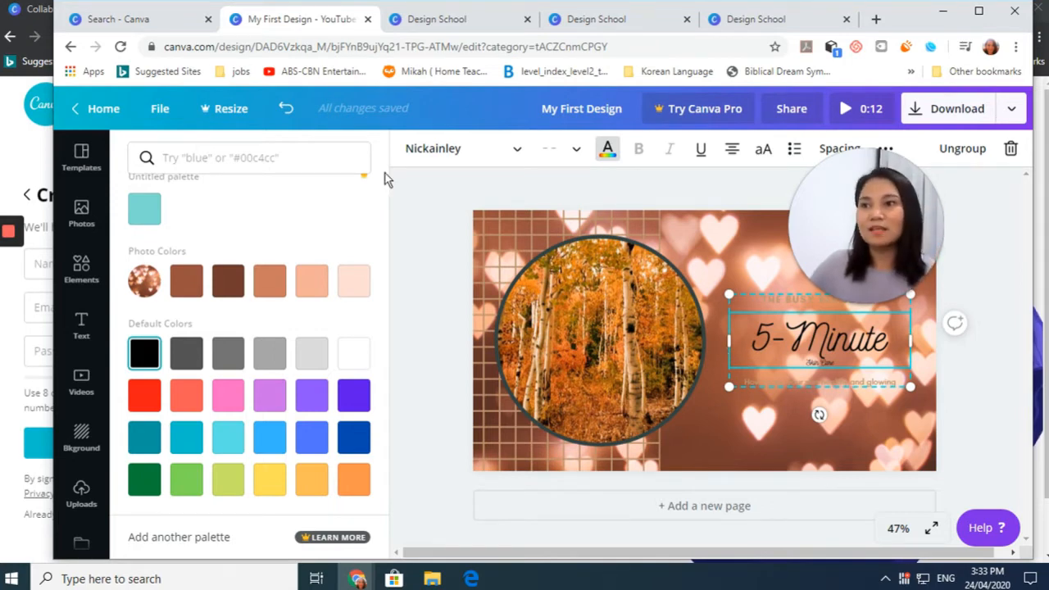
Step: Add the "Cheers to the New Year" font combination and scale it down until "Cheers" is at font size 102
click(81, 325)
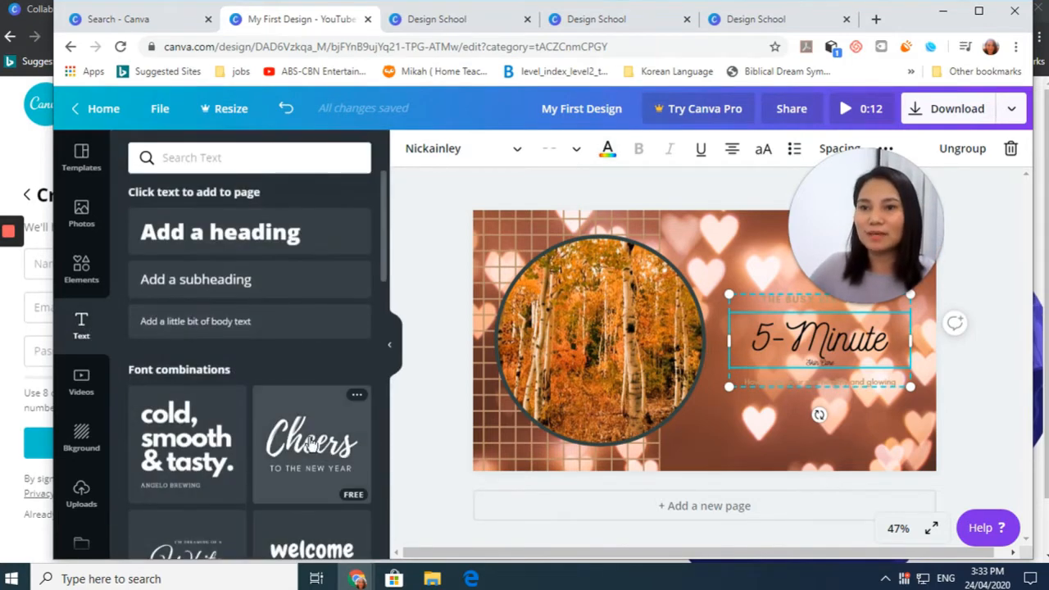
drag(316, 468, 822, 338)
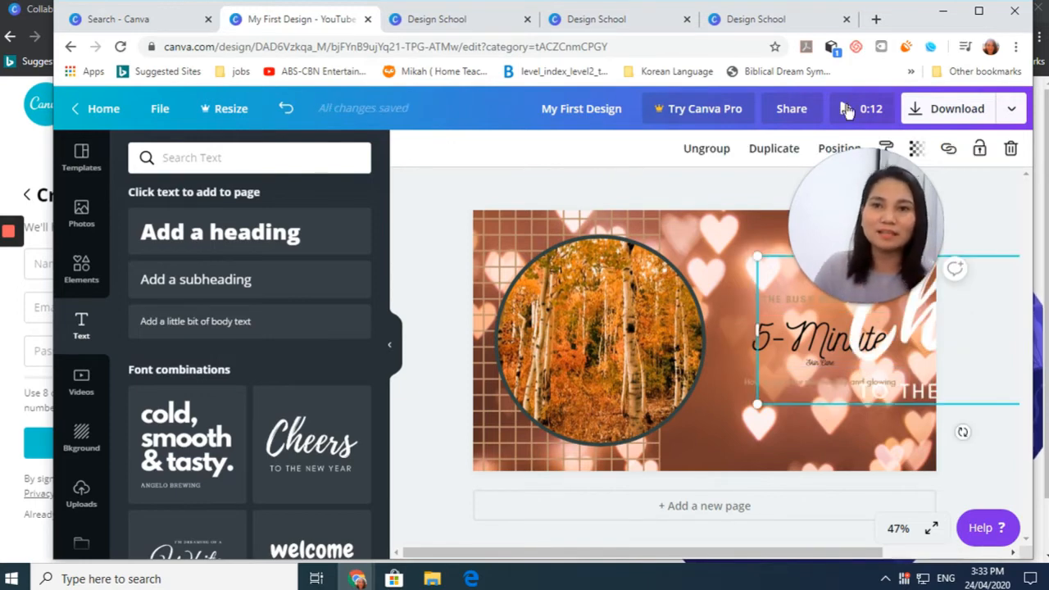
drag(974, 324, 878, 343)
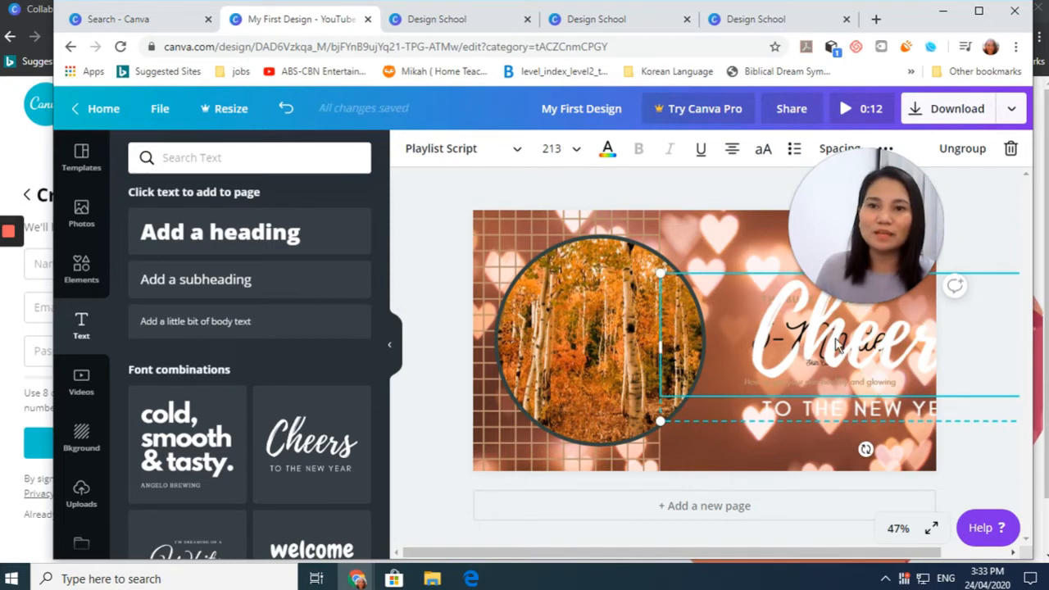
drag(997, 405, 745, 366)
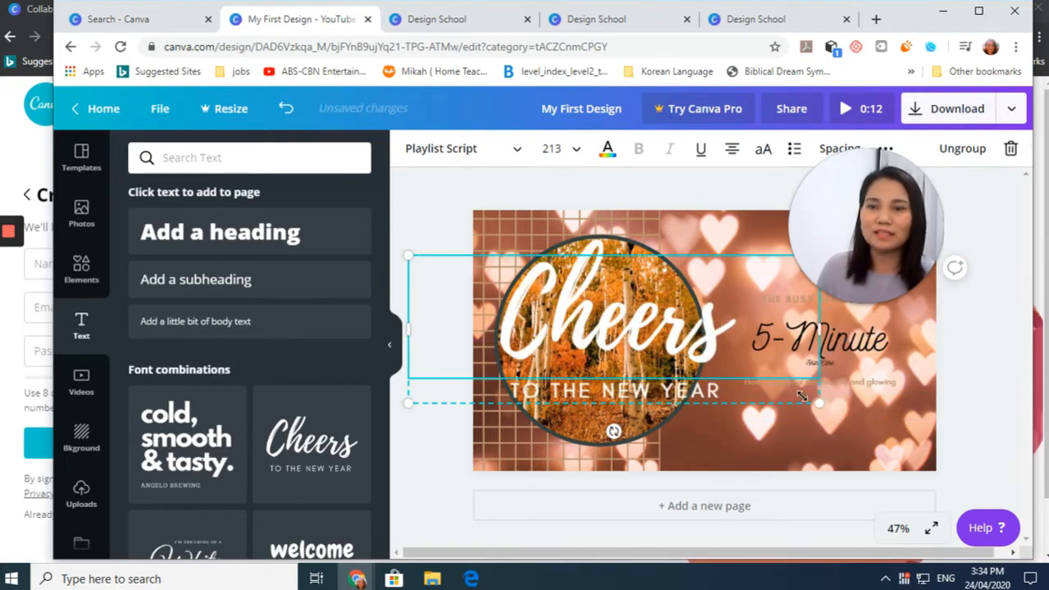
drag(820, 403, 607, 326)
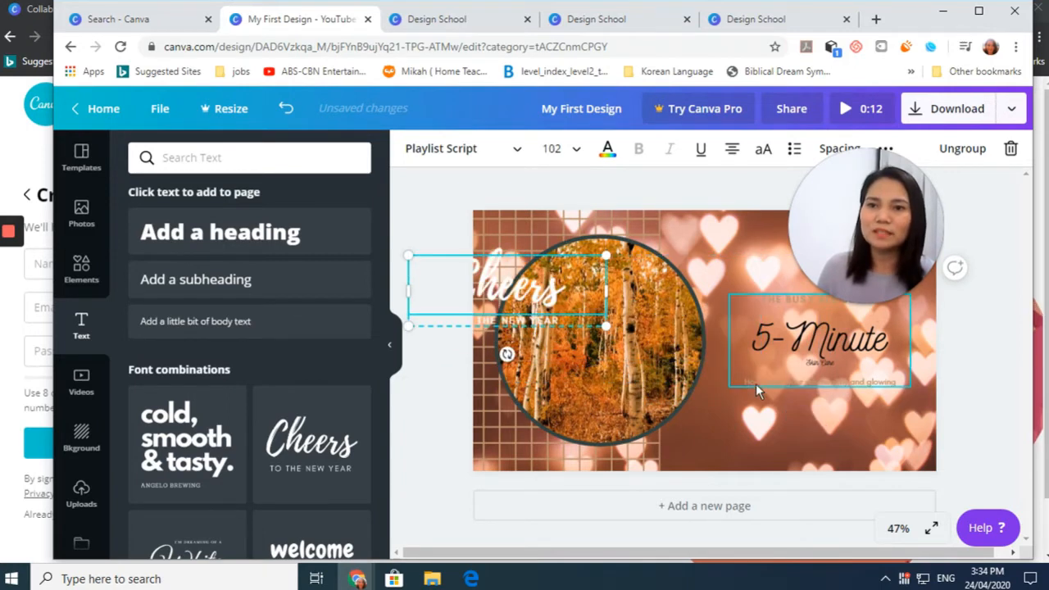
Step: Delete the "5-Minute Skin Care" heading and move the "Cheers" text group into its place
click(828, 367)
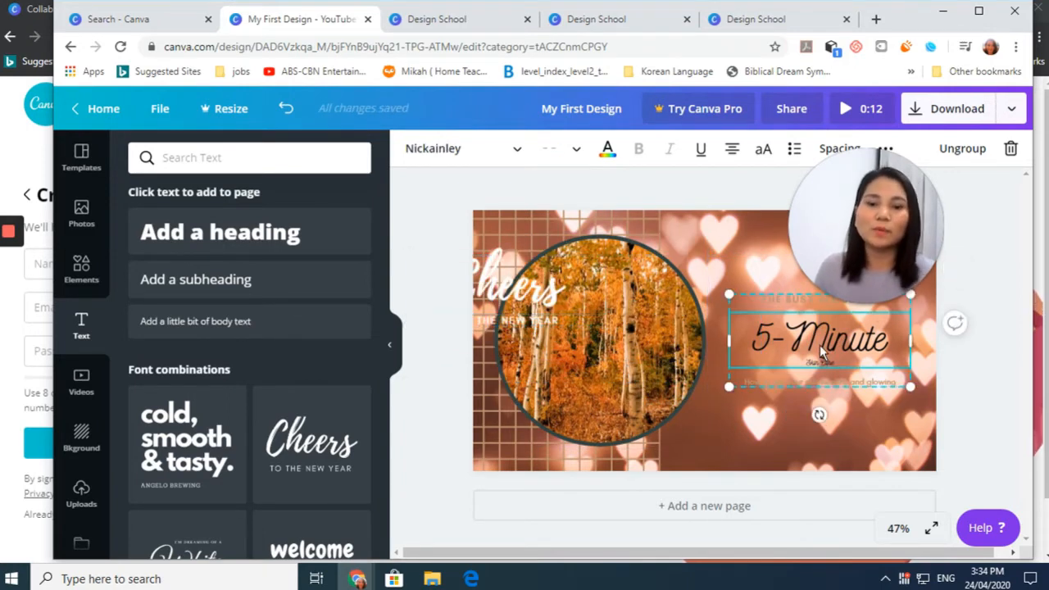
key(Delete)
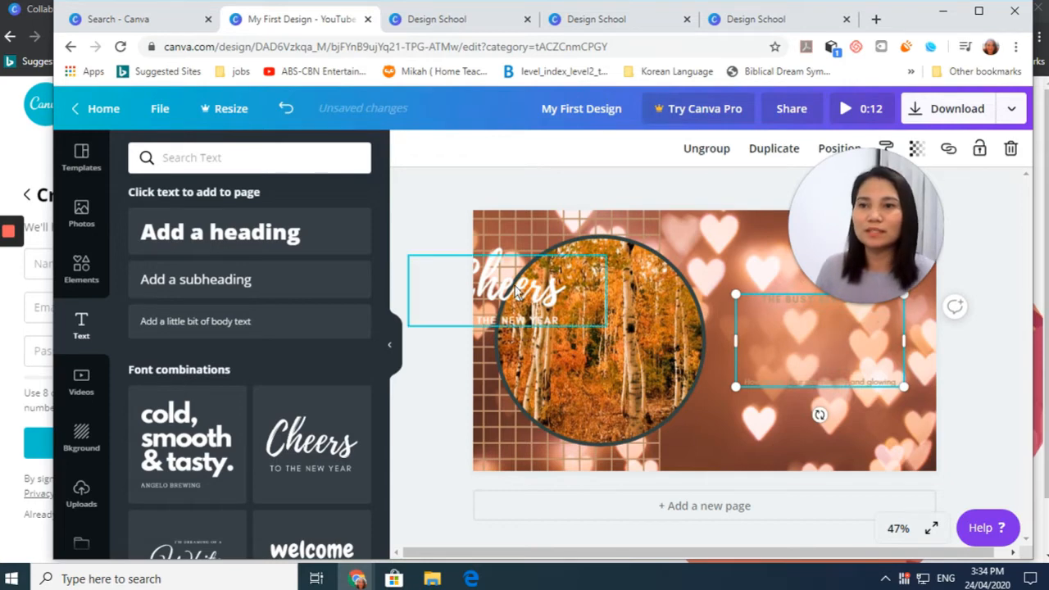
click(565, 300)
drag(493, 293, 806, 342)
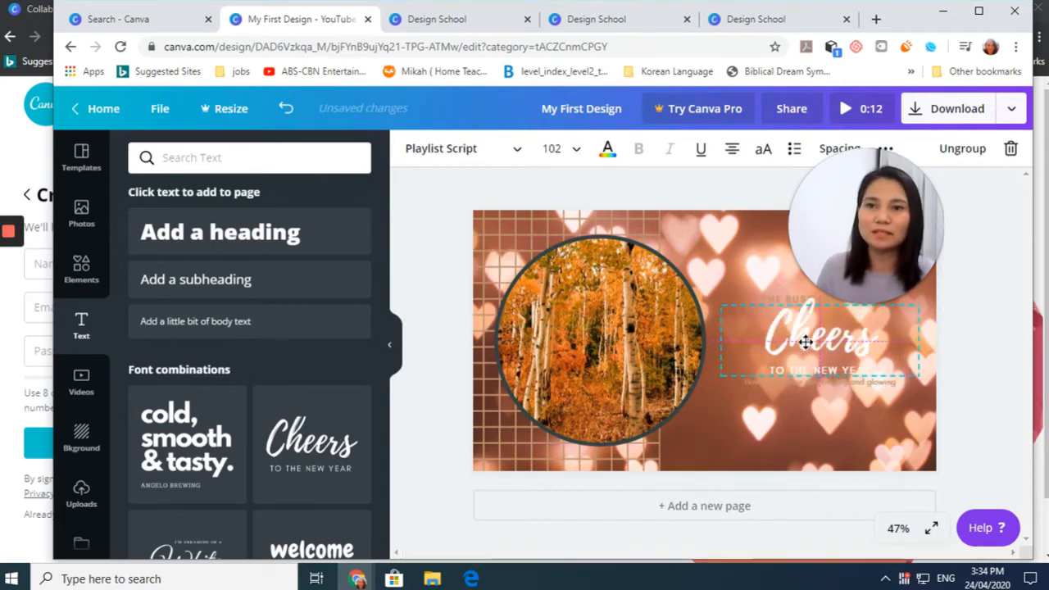
click(832, 429)
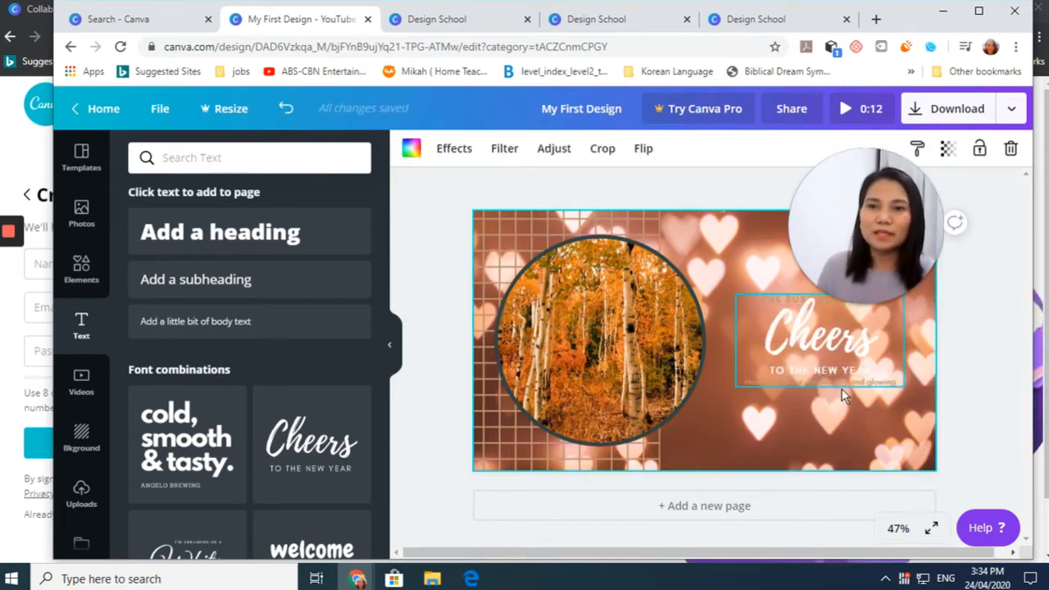
Step: Delete the "TO THE NEW YEAR" line and the two original template text lines above and below "Cheers"
double_click(836, 375)
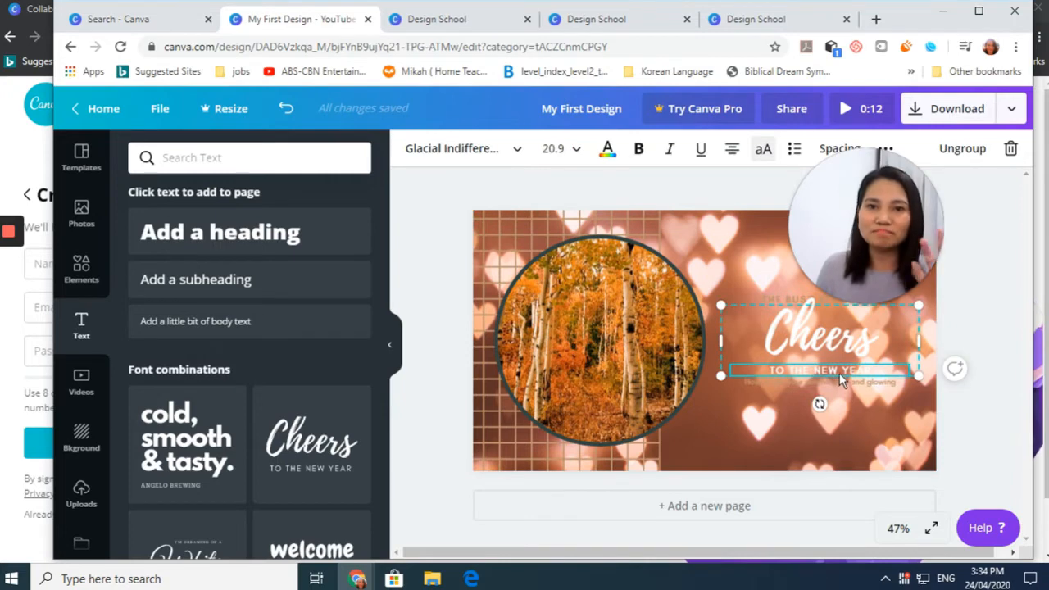
key(Delete)
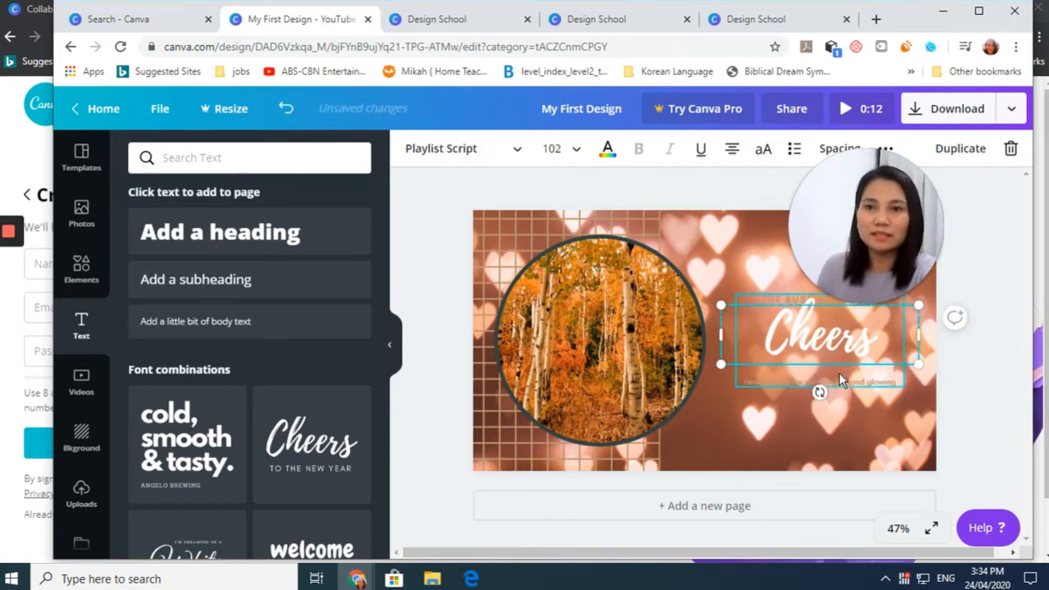
click(858, 429)
double_click(873, 384)
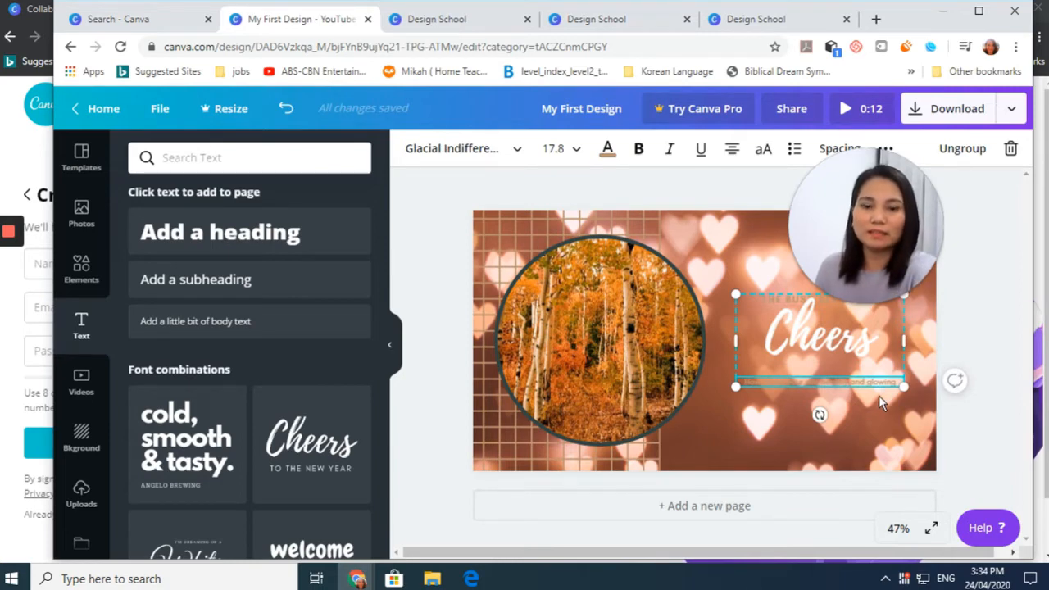
key(Delete)
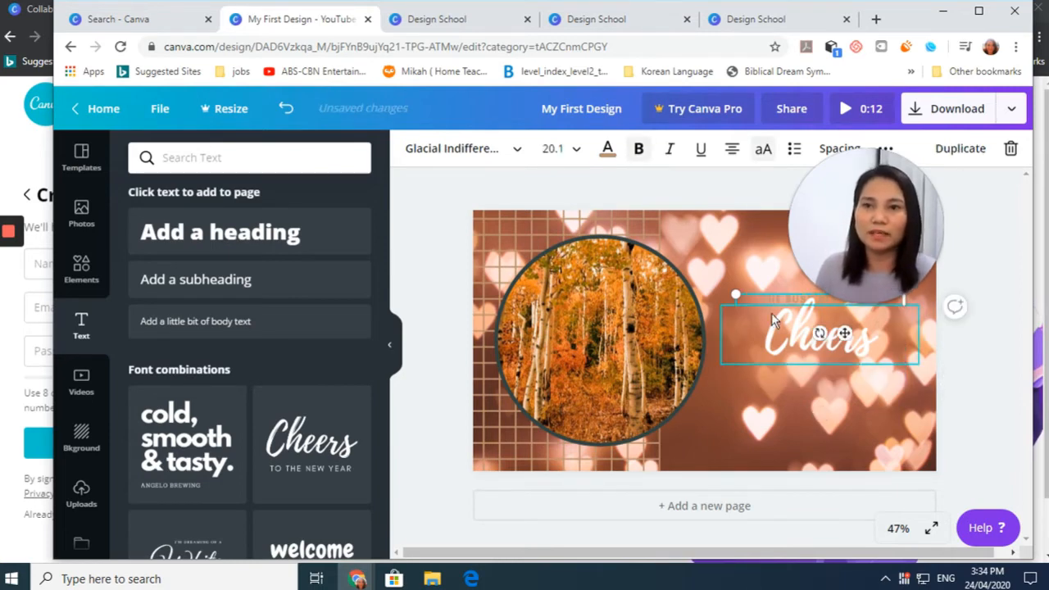
key(Delete)
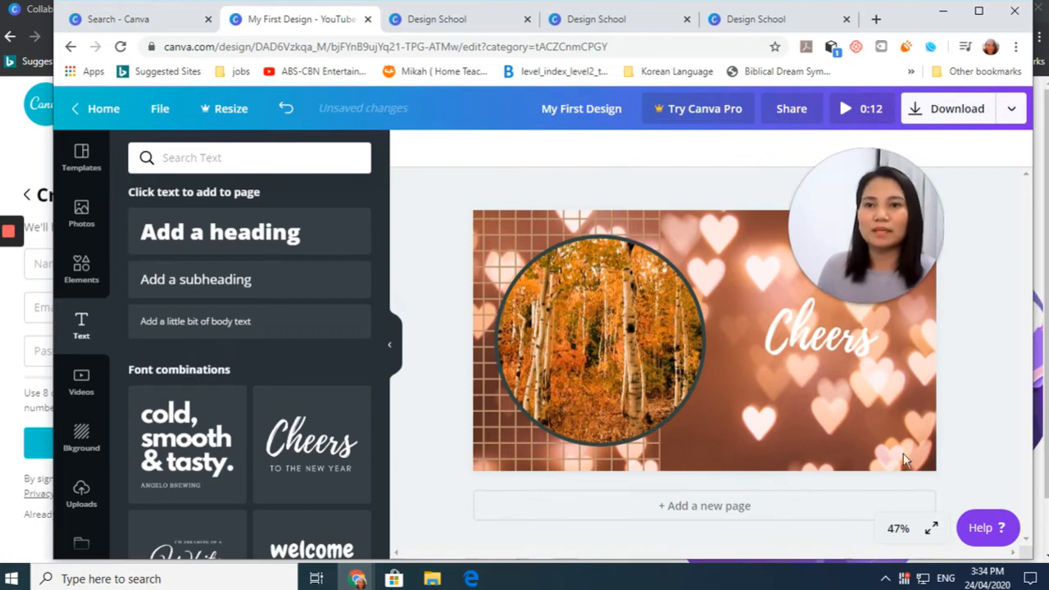
Step: Move the "Cheers" text up toward the circular frame and enlarge it to font size 120
click(769, 326)
drag(826, 334, 785, 297)
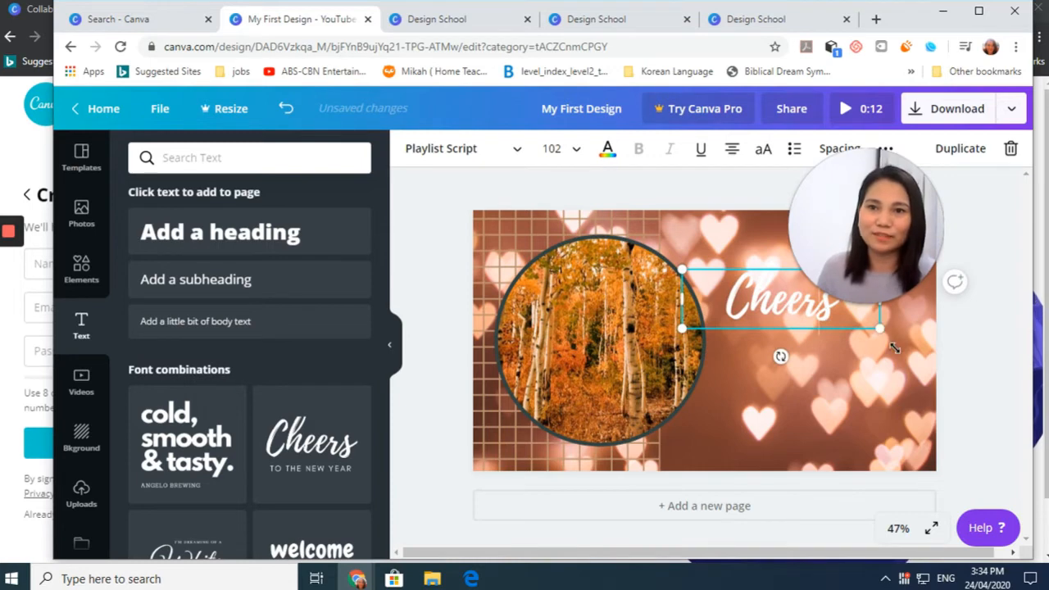
drag(902, 358, 928, 375)
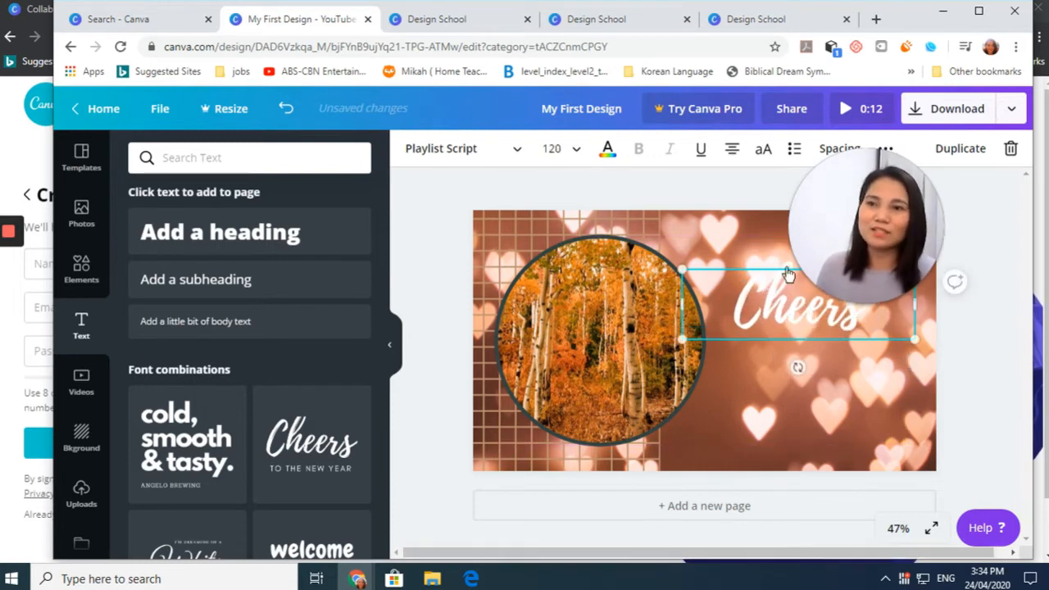
Step: Recolour the "Cheers" text with a custom colour, trying red, olive and yellow shades before settling on orange-red #e8351d
click(607, 153)
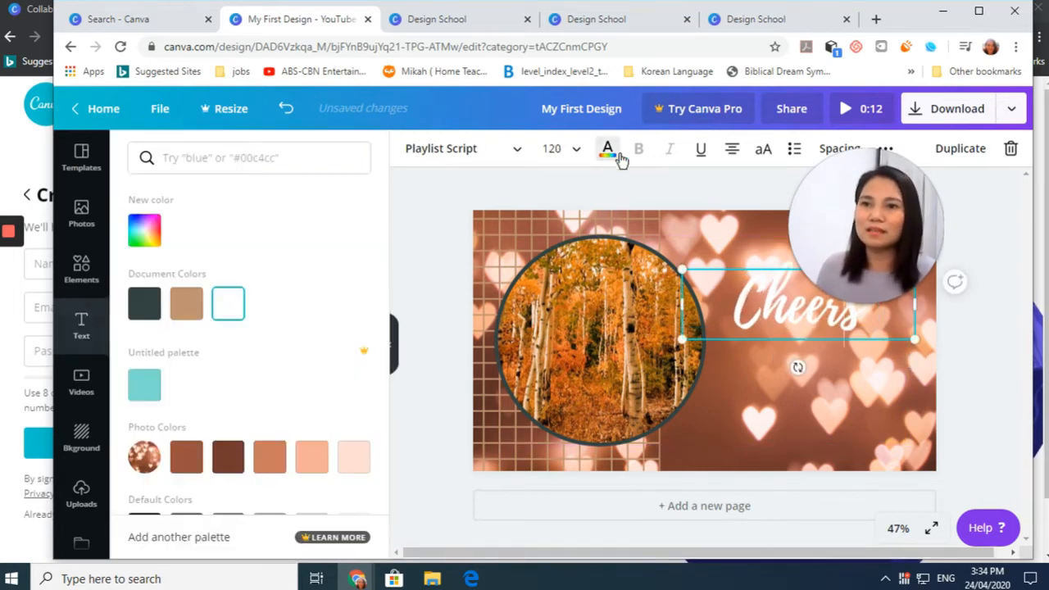
click(144, 230)
click(324, 280)
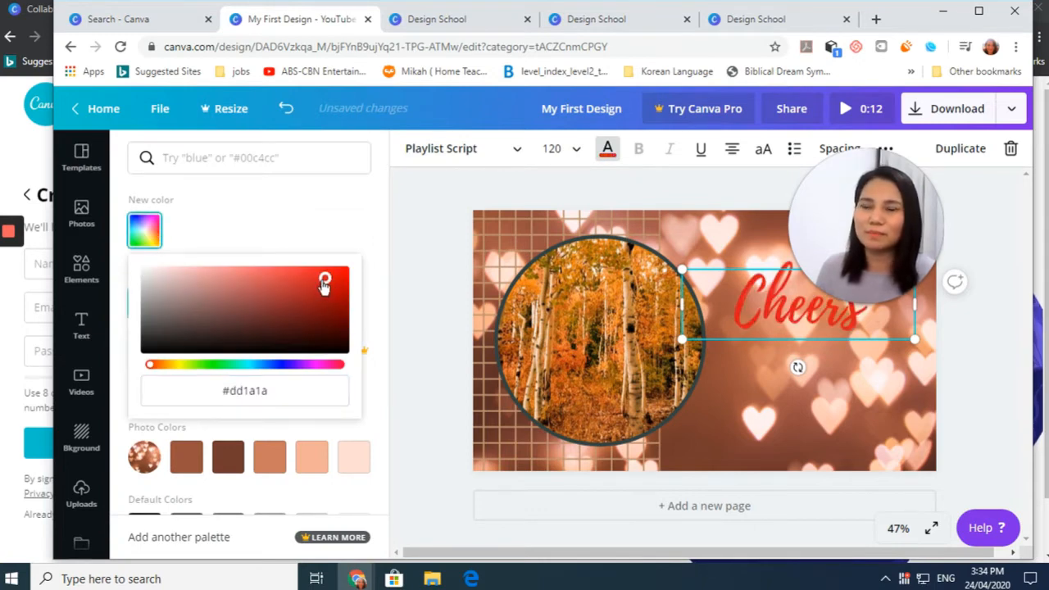
mouse_move(325, 280)
mouse_down()
mouse_move(300, 304)
mouse_move(227, 293)
mouse_move(336, 278)
mouse_up()
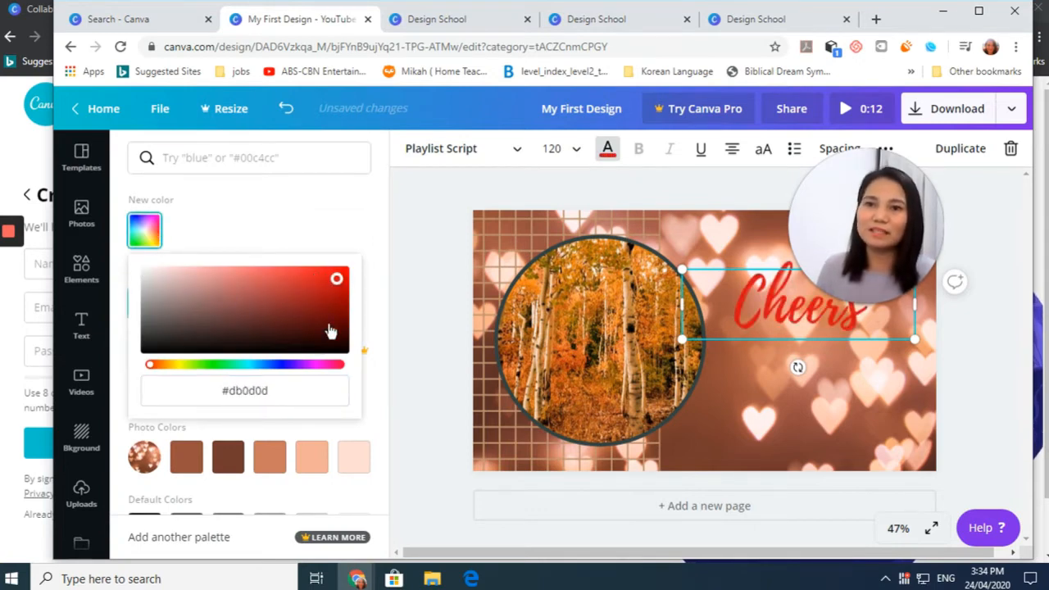
click(328, 325)
click(257, 324)
click(176, 365)
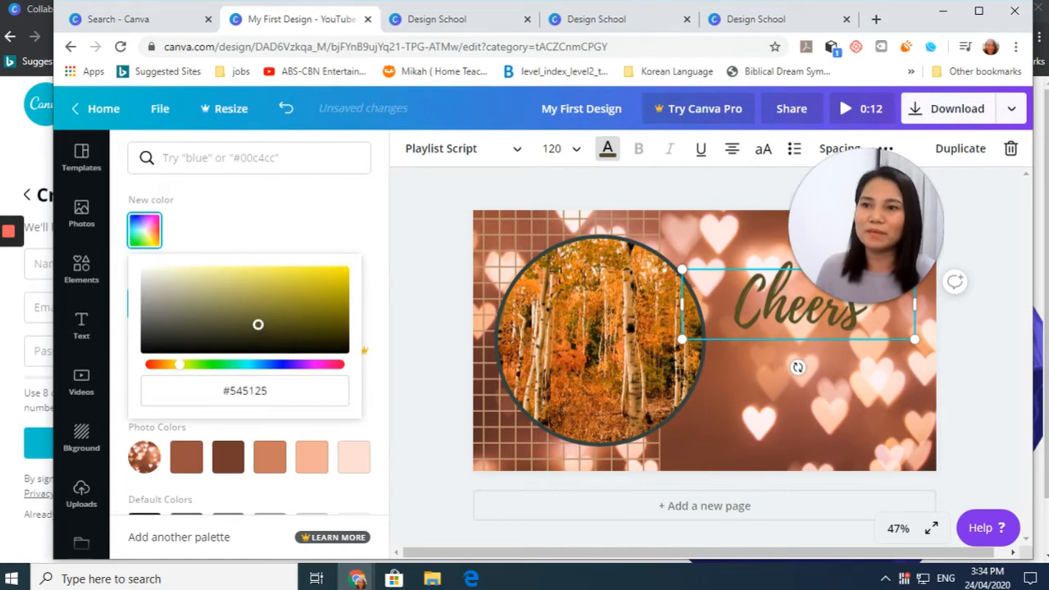
drag(258, 325, 323, 276)
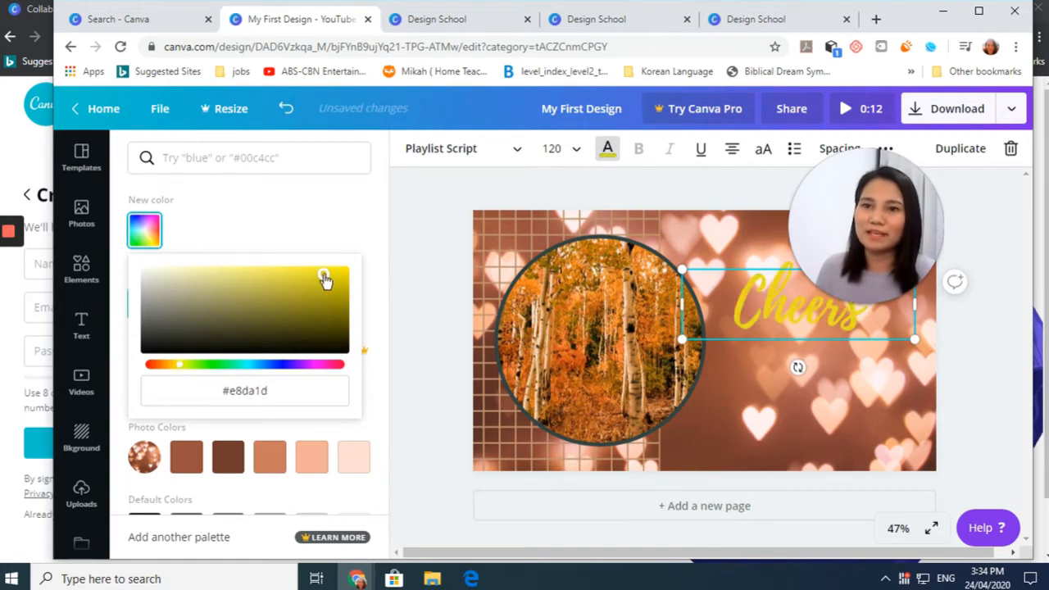
click(155, 367)
click(149, 367)
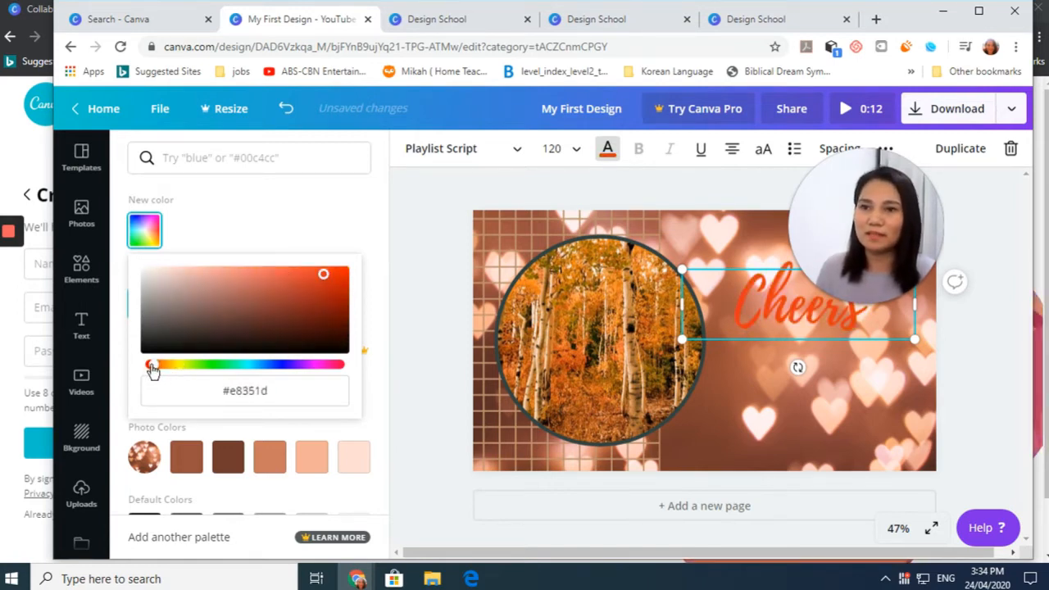
click(837, 434)
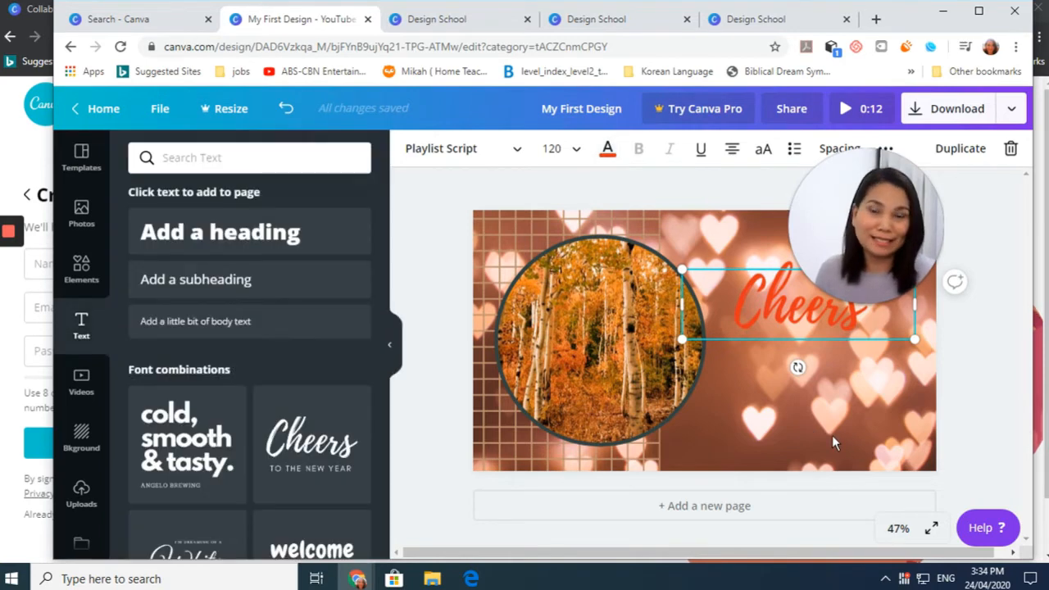
click(760, 424)
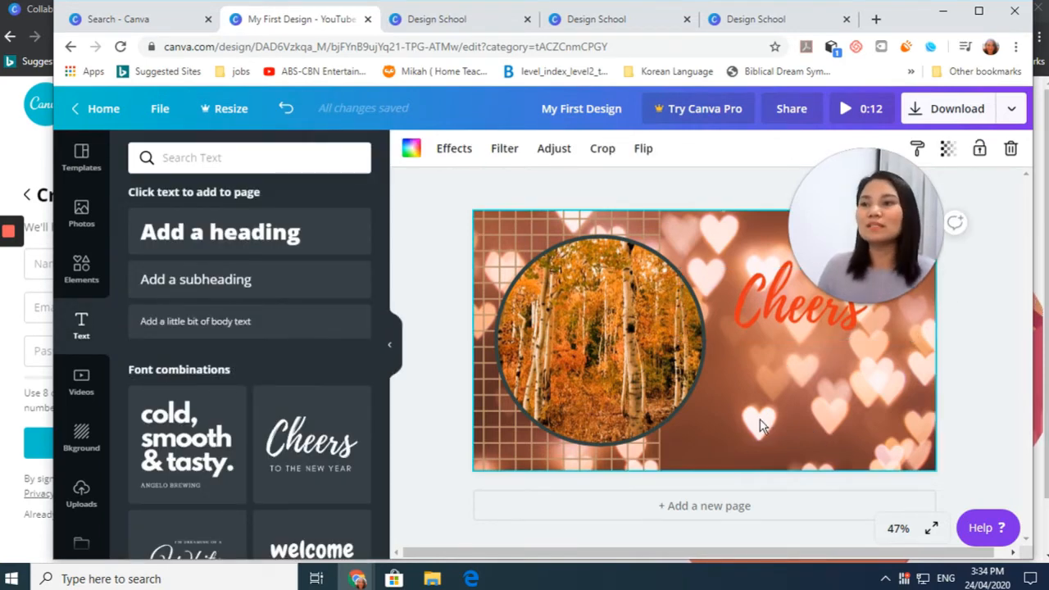
Step: Add the "Love" sticker from the Elements to the thumbnail and scale it down to about 237 × 101 beside the circular frame
click(83, 266)
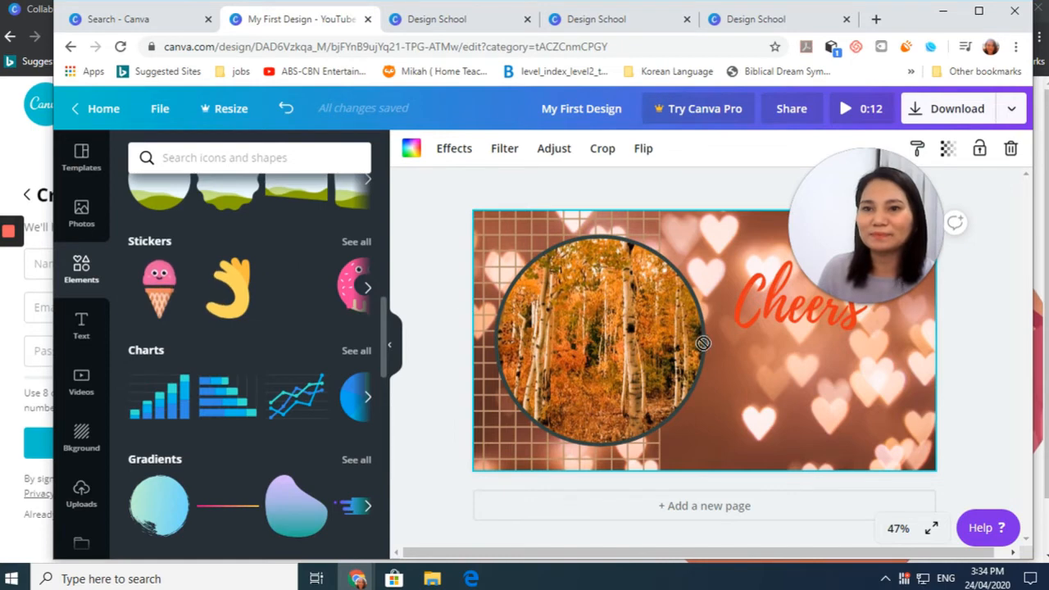
drag(724, 380, 736, 375)
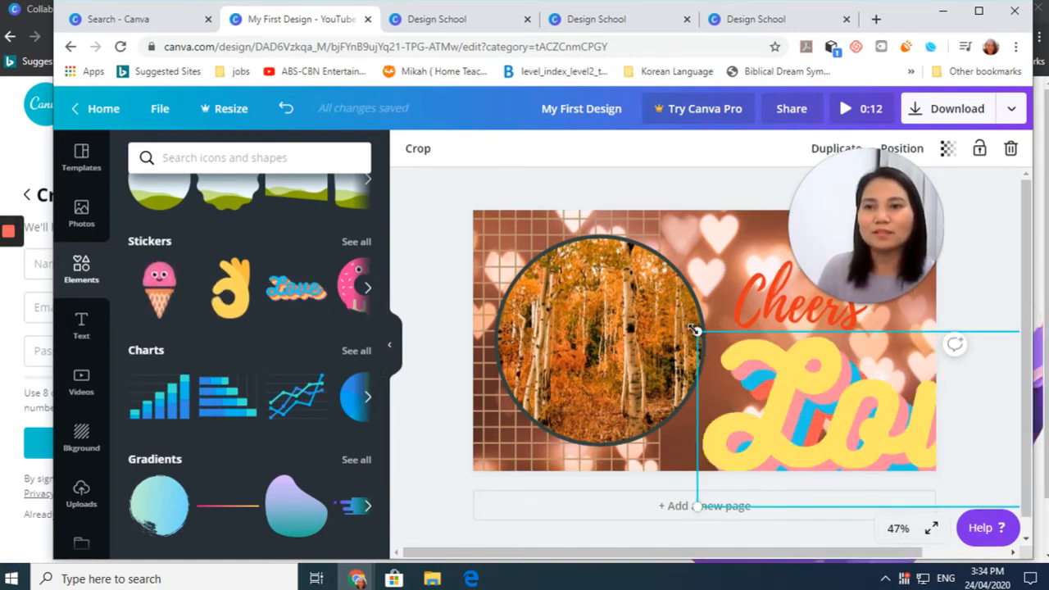
drag(698, 332, 839, 393)
click(862, 340)
drag(927, 426, 740, 339)
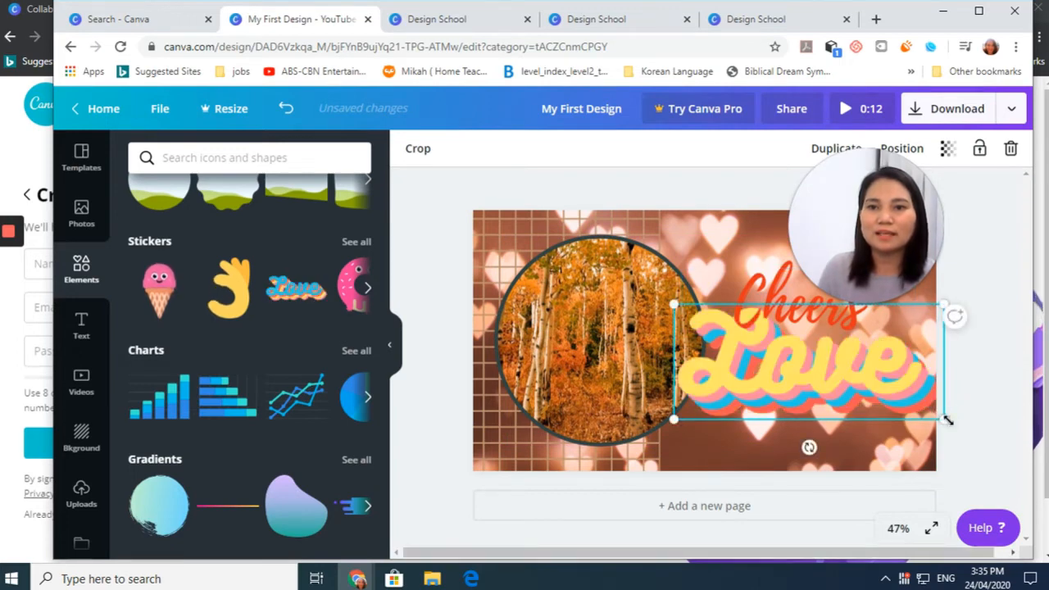
drag(938, 407, 757, 364)
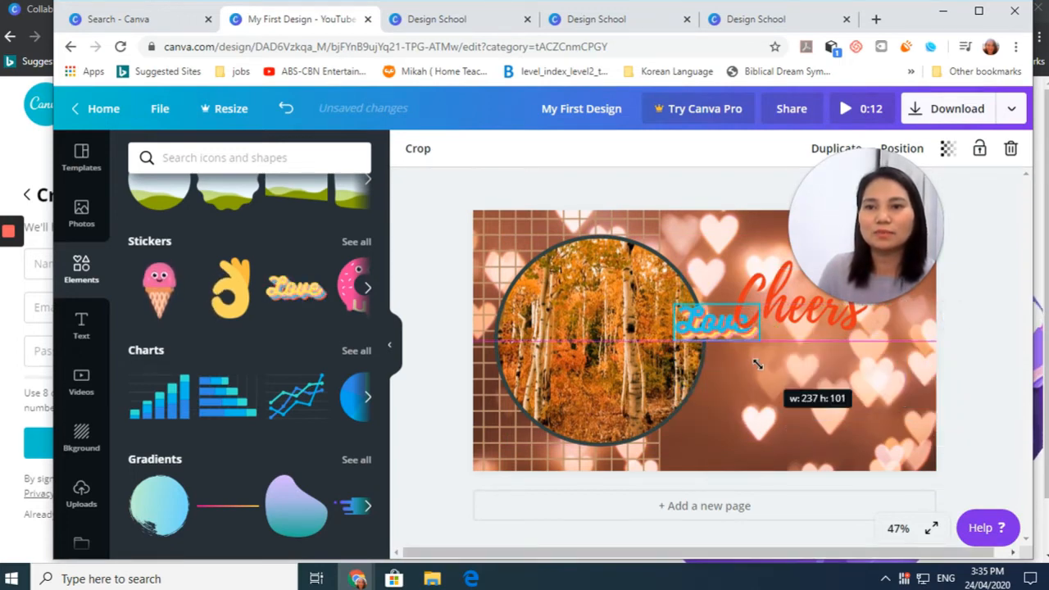
double_click(799, 408)
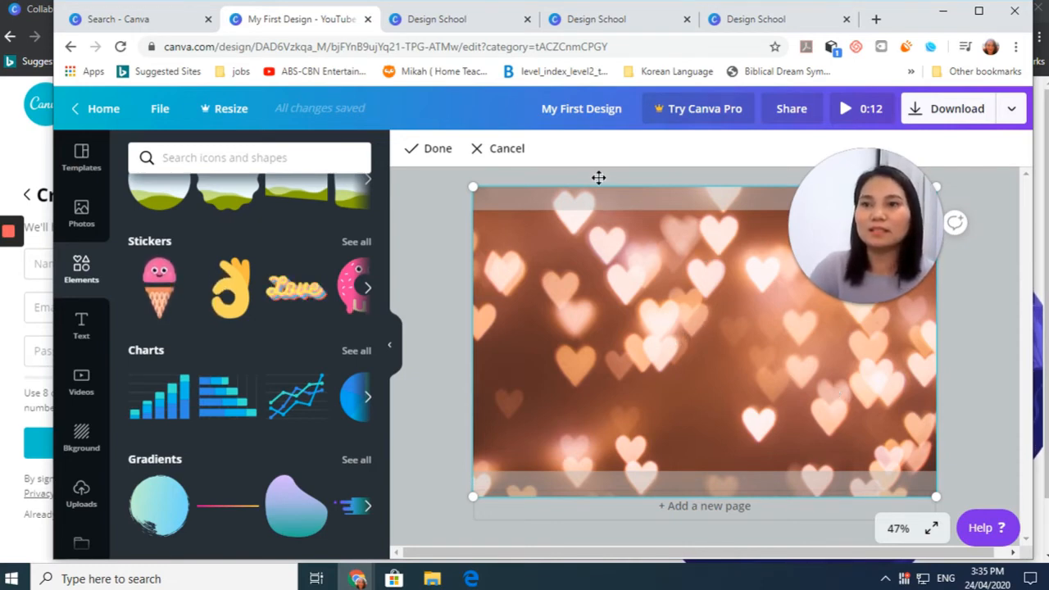
click(438, 361)
click(645, 383)
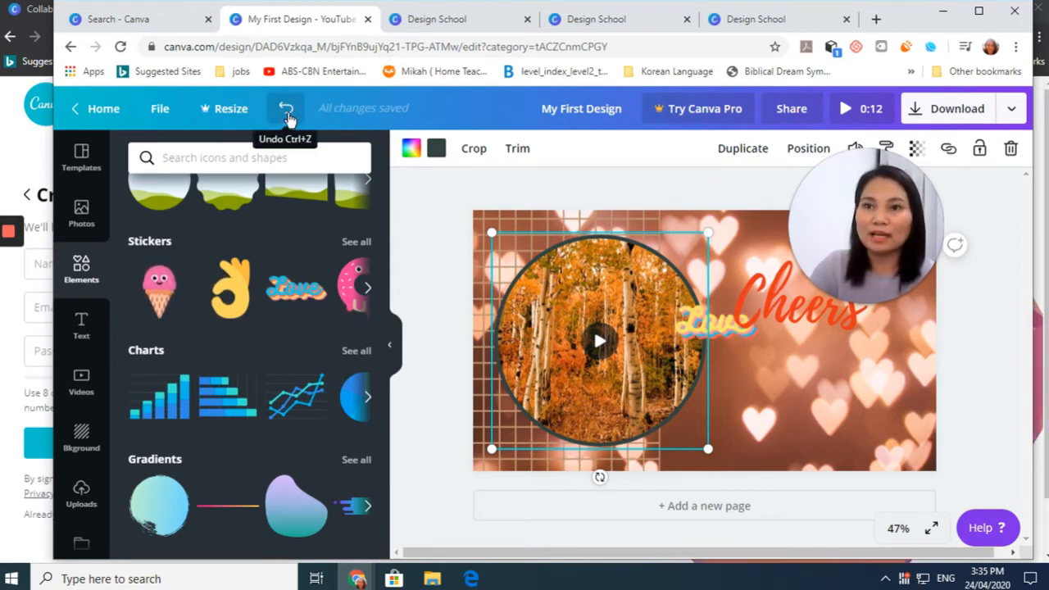
Step: Move the "Love" sticker up near the thumbnail's upper edge and place the "Cheers" text below it, beside the circular frame
click(714, 318)
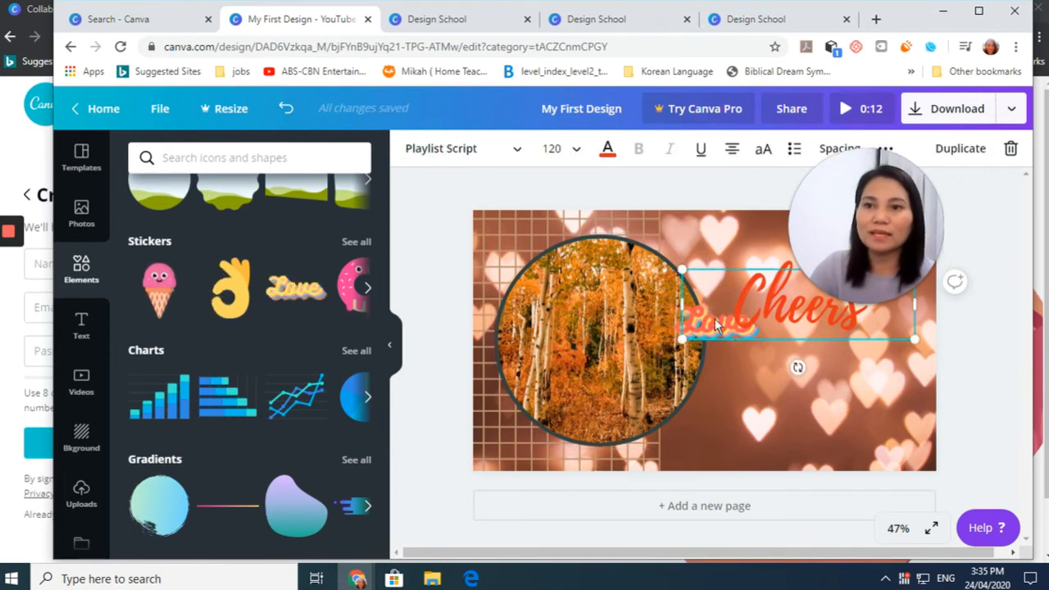
drag(715, 318, 804, 399)
click(699, 326)
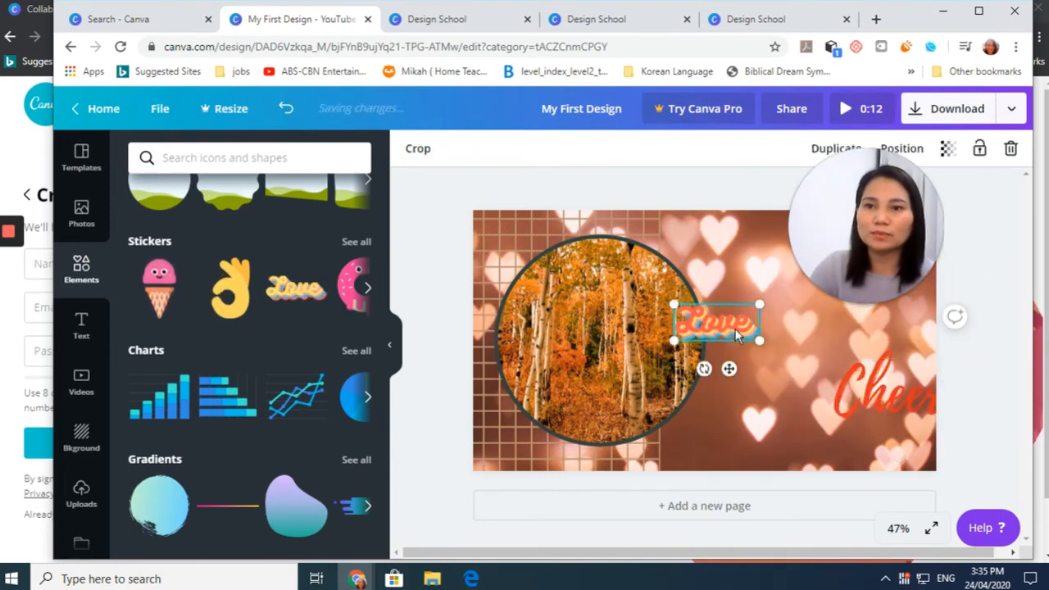
drag(735, 329, 747, 243)
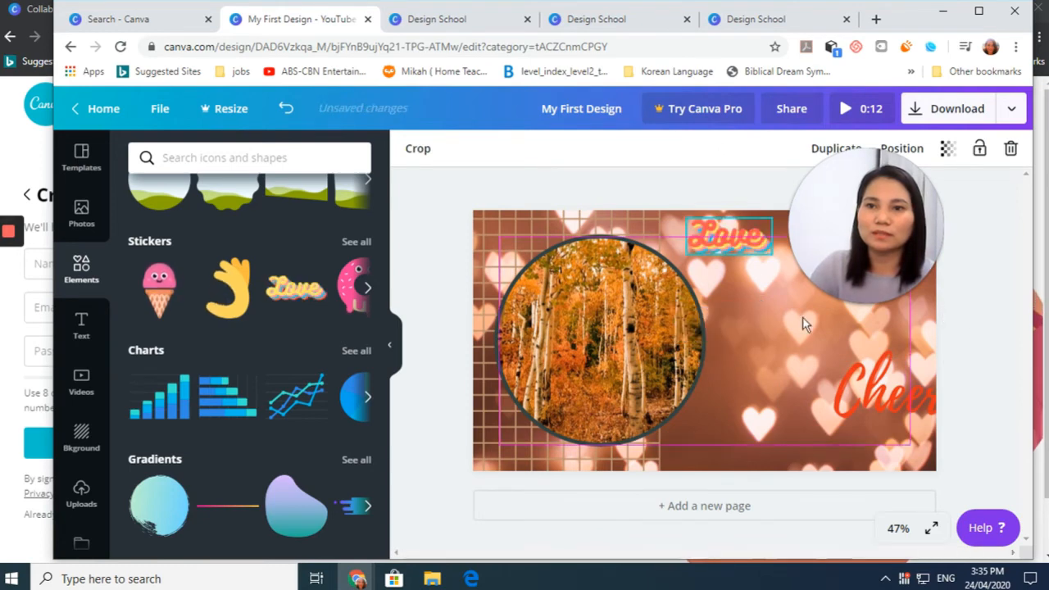
click(869, 412)
drag(870, 412, 740, 319)
click(790, 417)
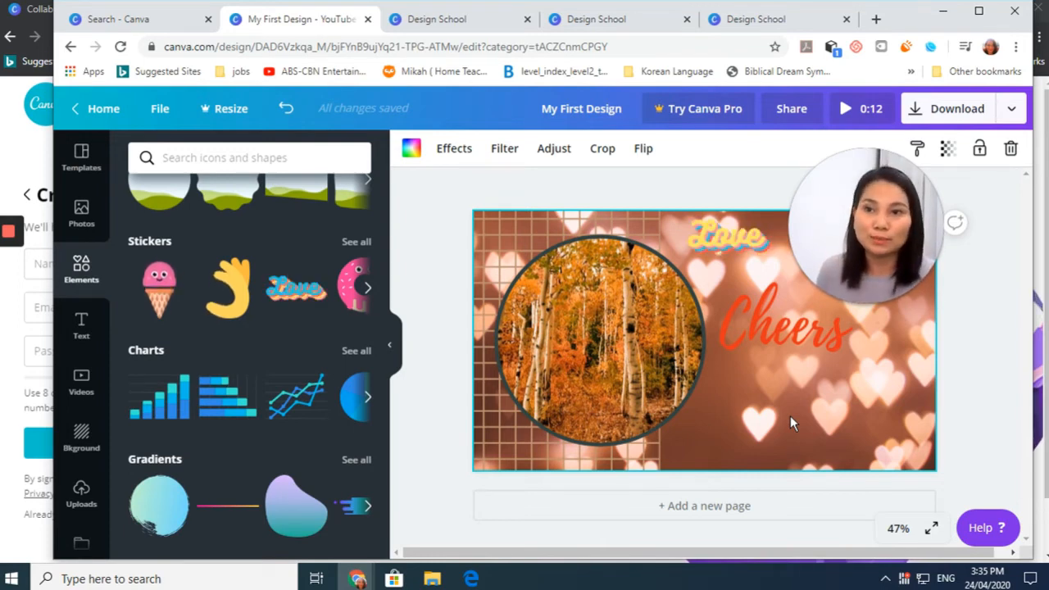
click(629, 387)
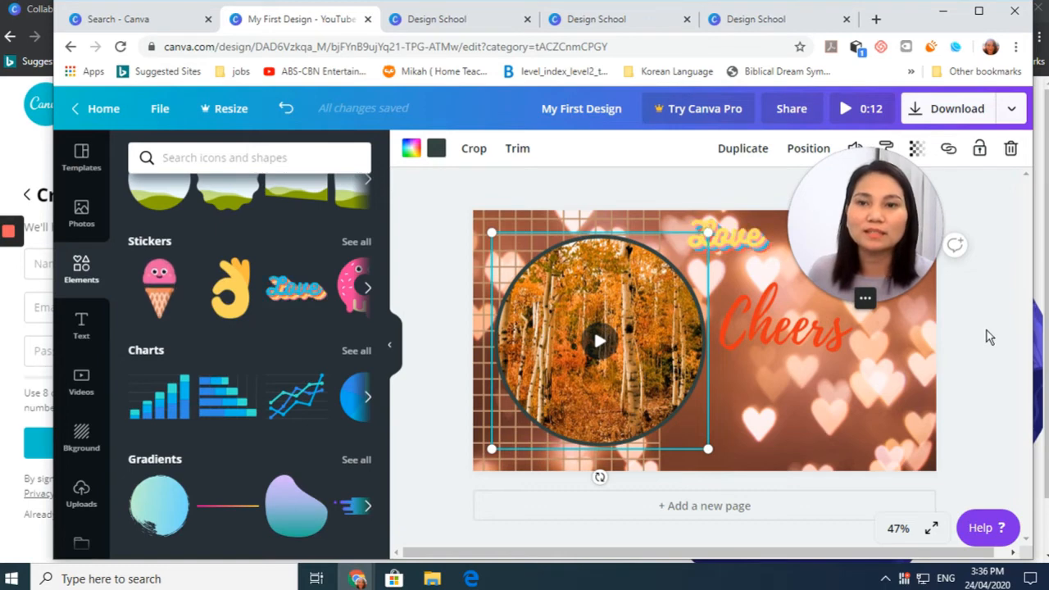
Step: Share the design with edit access by entering part of a contact's e-mail, and send the invite
click(792, 115)
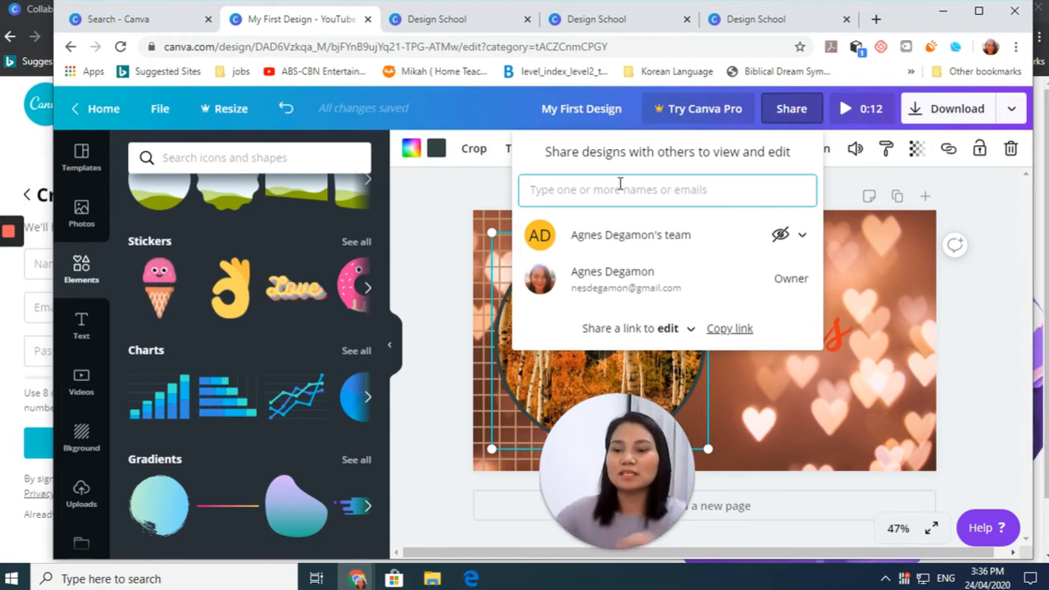
text(nesde)
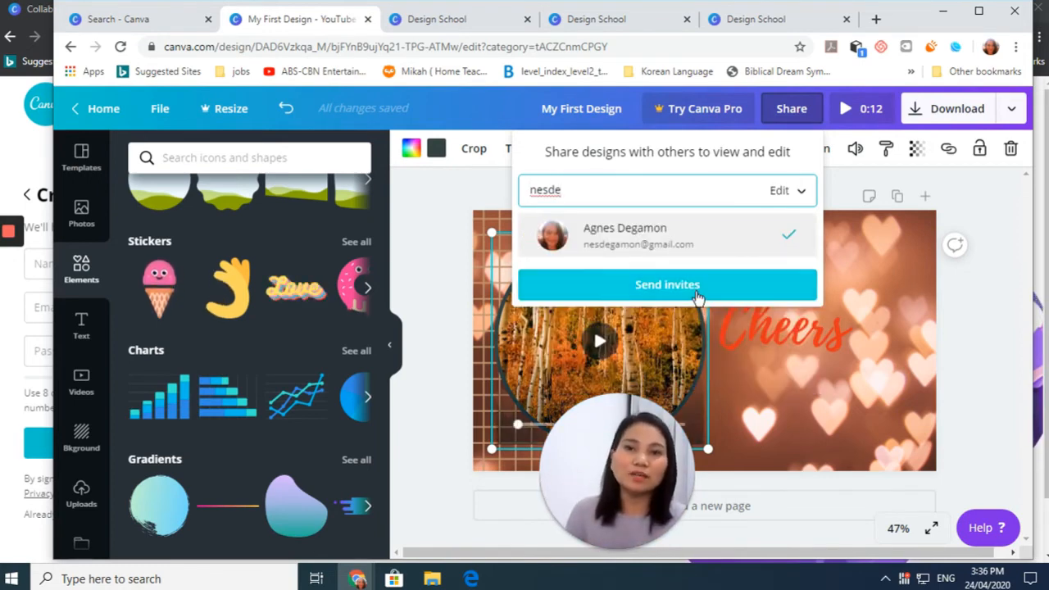
click(698, 296)
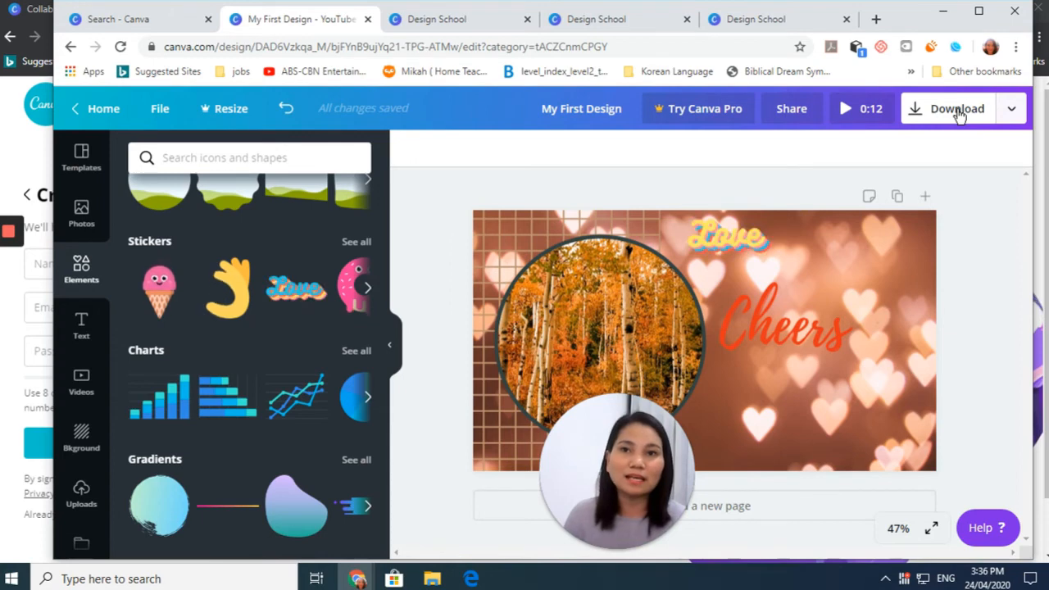
Step: Examine the publishing options for a view-only share link and for e-mailing the design as an attachment
click(1013, 111)
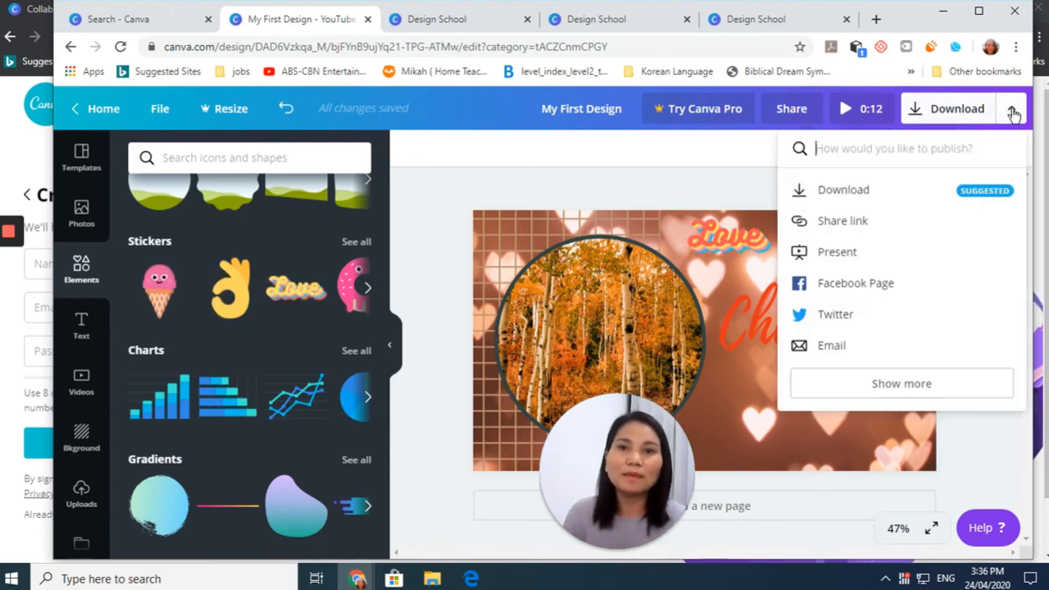
click(875, 228)
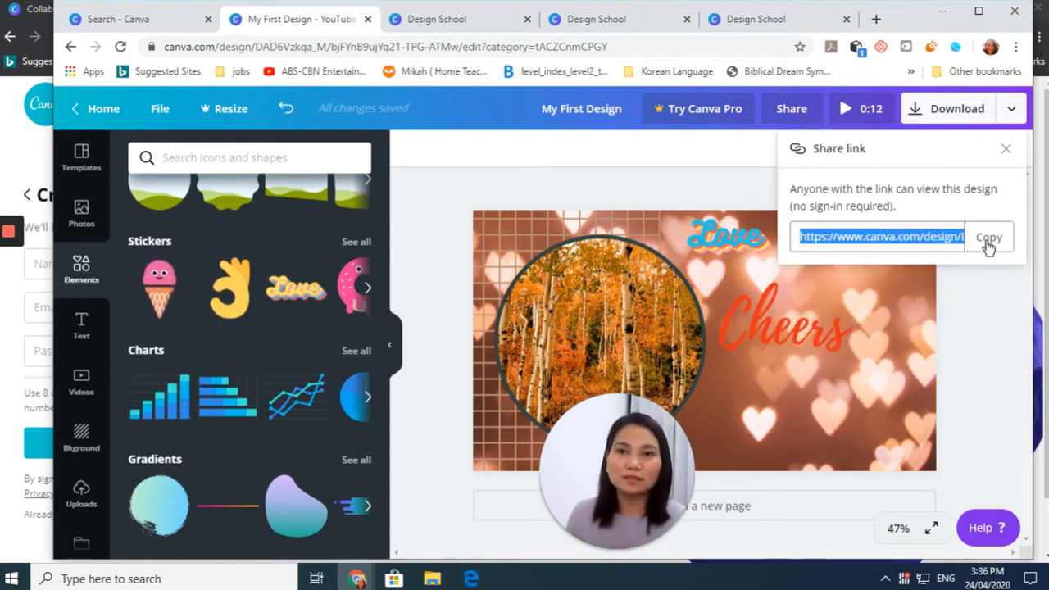
click(1013, 110)
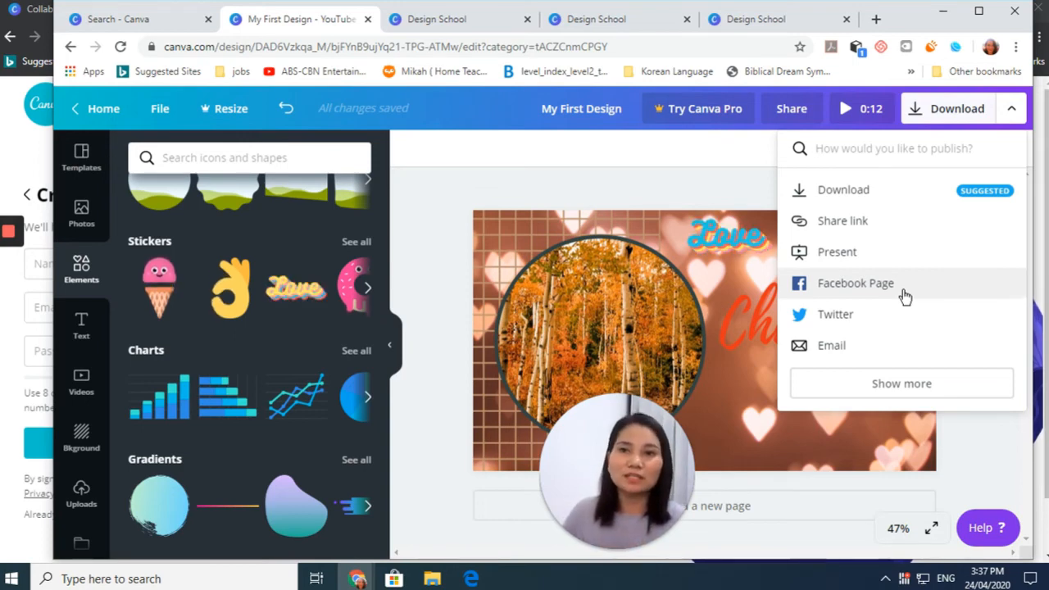
click(874, 349)
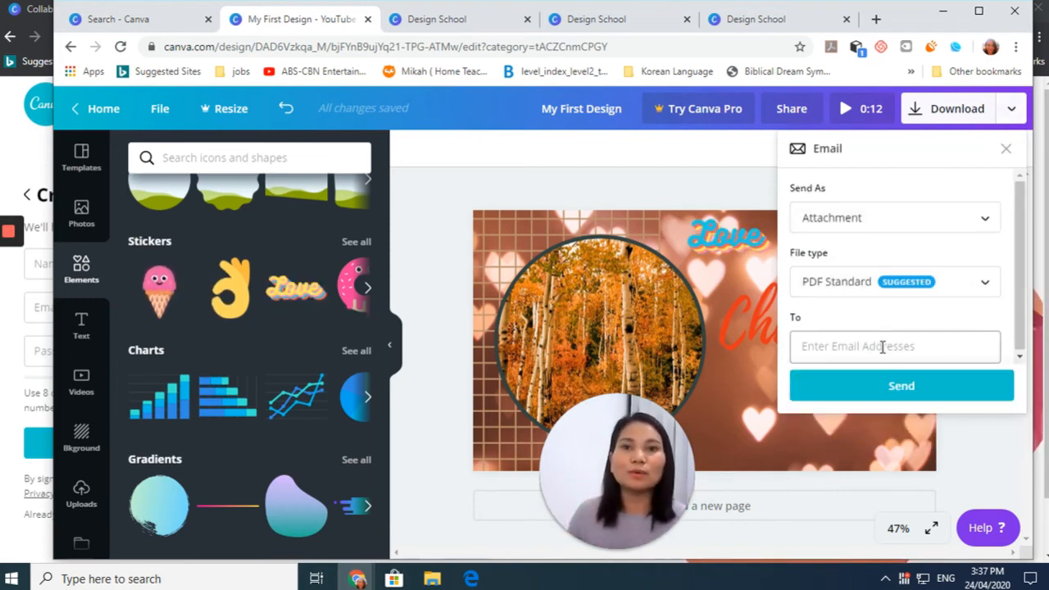